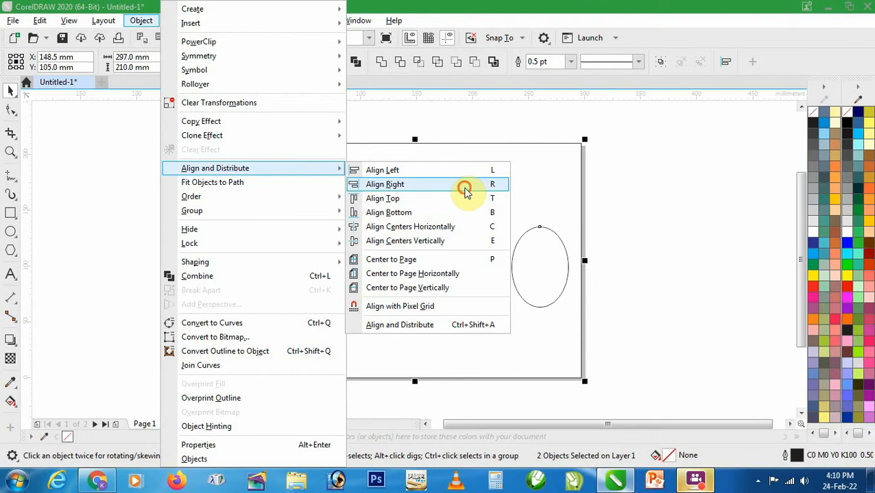
- Align the small ellipse with the page rectangle's right edge and select only the ellipse
{"action": "left_click", "coordinate": [464, 185]}
{"action": "left_click", "coordinate": [652, 246]}
{"action": "left_click", "coordinate": [562, 242]}
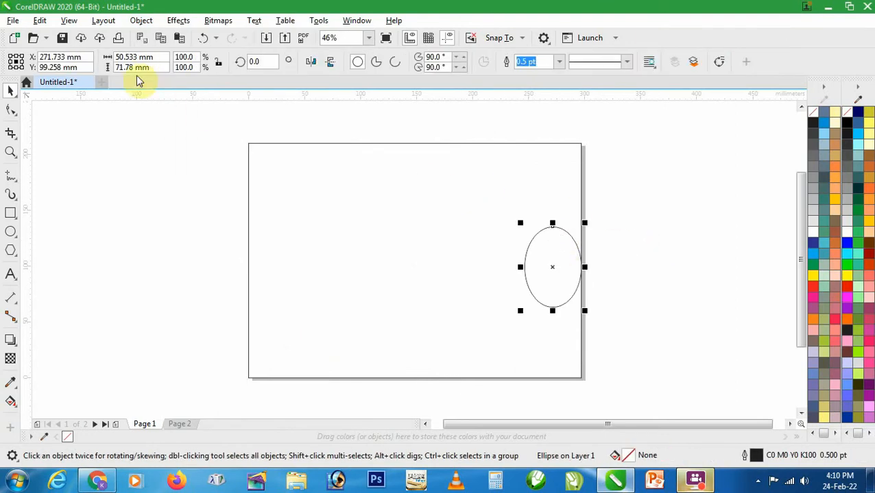
- Copy and paste the small ellipse, enlarge the copy to about 211 × 299 mm, and place it over the page rectangle
{"action": "left_click", "coordinate": [45, 25]}
{"action": "left_click", "coordinate": [58, 98]}
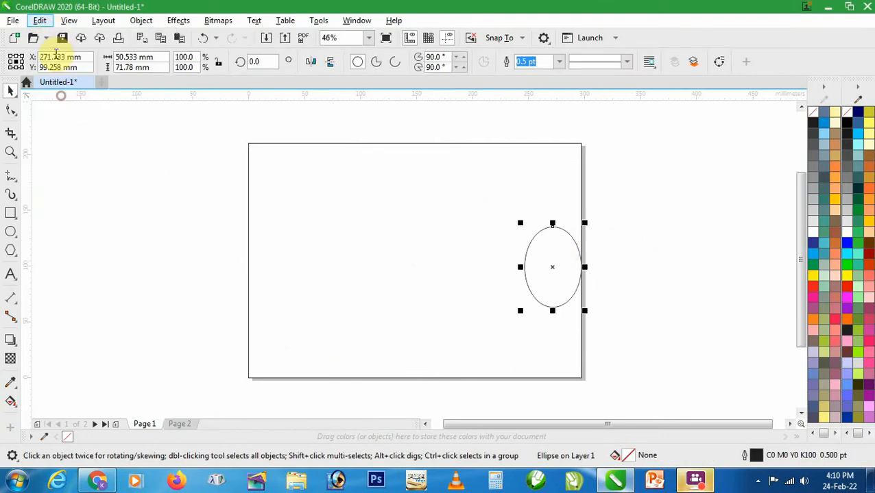
{"action": "left_click", "coordinate": [46, 24]}
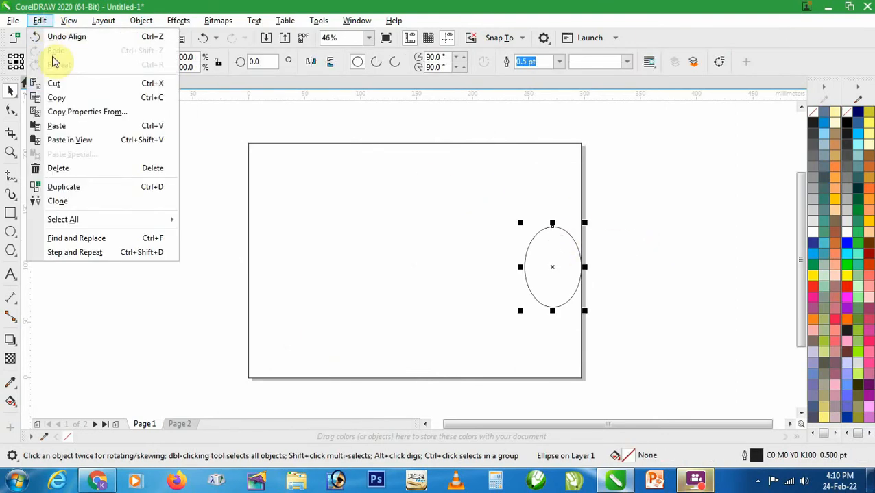
{"action": "left_click", "coordinate": [56, 126]}
{"action": "left_click_drag", "start_coordinate": [556, 266], "coordinate": [478, 321]}
{"action": "left_click_drag", "start_coordinate": [503, 277], "coordinate": [651, 149]}
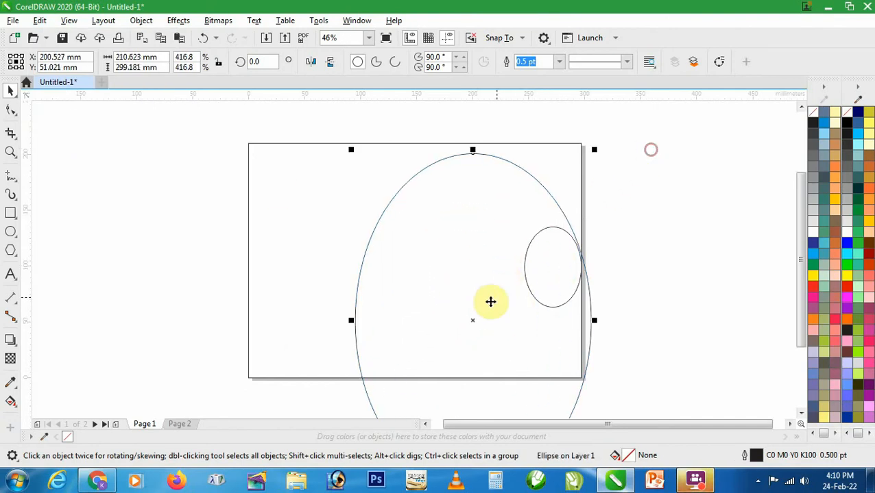
{"action": "left_click_drag", "start_coordinate": [490, 302], "coordinate": [444, 196]}
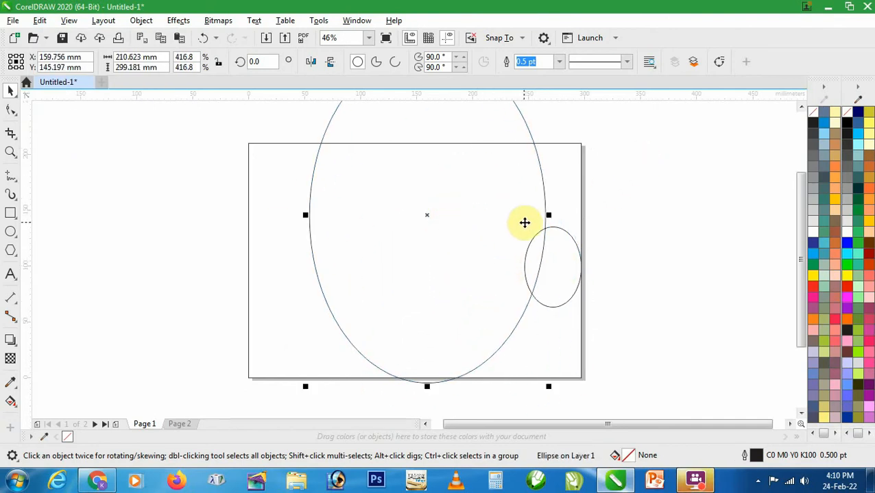
- Resize the large ellipse to about 204 mm wide and 390 mm high, extending it above the page
{"action": "left_click_drag", "start_coordinate": [307, 215], "coordinate": [313, 214]}
{"action": "scroll", "coordinate": [433, 205], "scroll_direction": "down", "scroll_amount": 3}
{"action": "left_click_drag", "start_coordinate": [432, 117], "coordinate": [436, 112]}
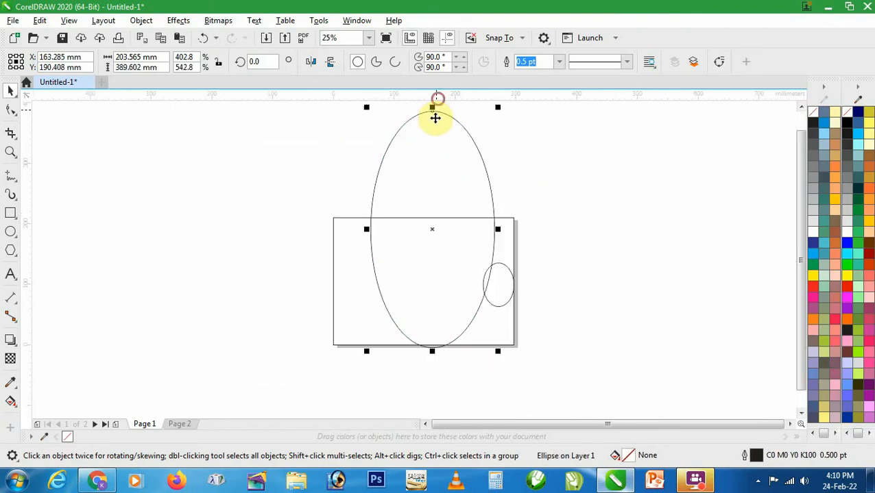
- Align the bottom of the large ellipse with the bottom edge of the page rectangle
{"action": "left_click", "coordinate": [361, 271], "text": "shift"}
{"action": "left_click", "coordinate": [155, 22]}
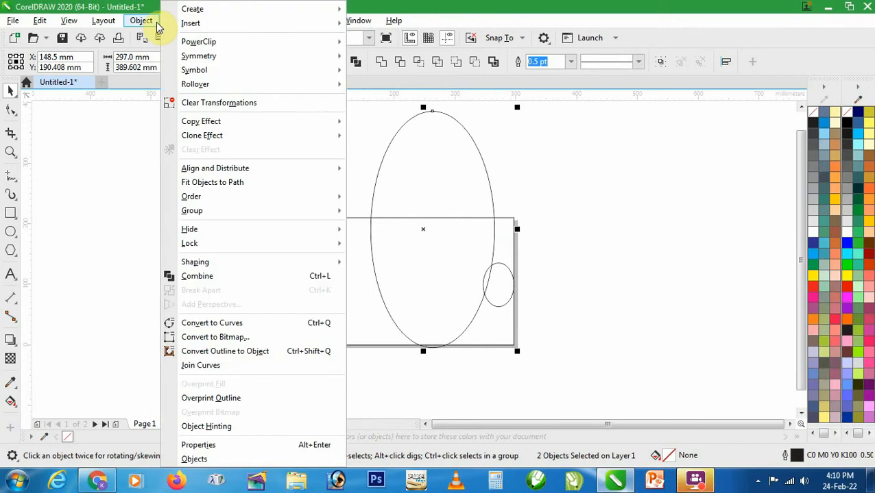
{"action": "mouse_move", "coordinate": [208, 171]}
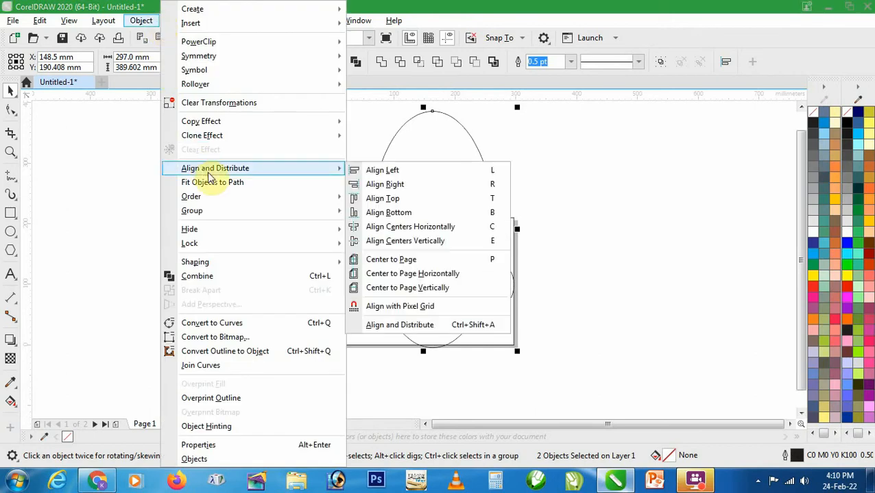
{"action": "left_click", "coordinate": [442, 218]}
{"action": "left_click", "coordinate": [557, 309]}
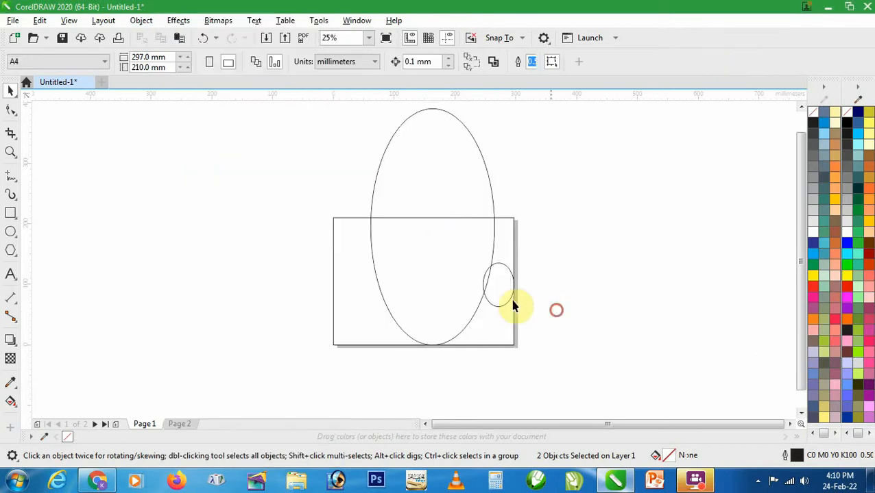
- Shift the large ellipse slightly left along the rectangle's bottom edge, to about X 161.5 mm
{"action": "key", "text": "z"}
{"action": "left_click", "coordinate": [562, 332]}
{"action": "key", "text": "h"}
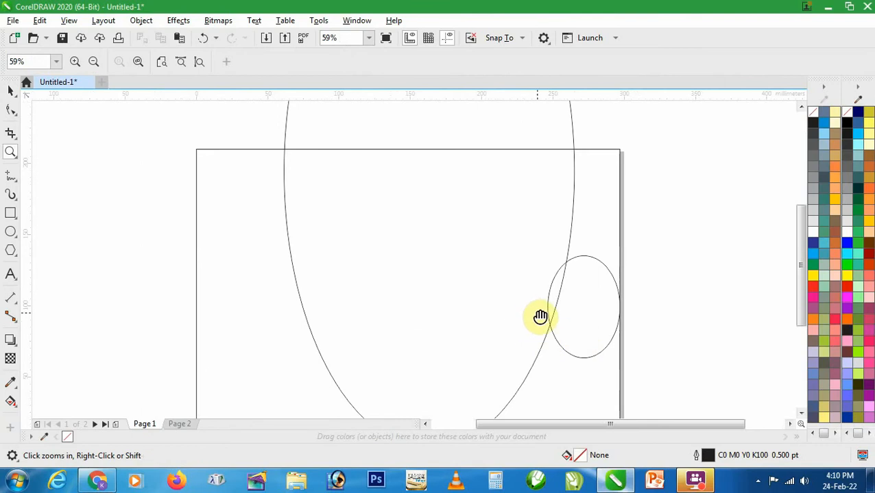
{"action": "left_click_drag", "start_coordinate": [540, 316], "coordinate": [472, 162]}
{"action": "key", "text": "space"}
{"action": "left_click", "coordinate": [436, 181]}
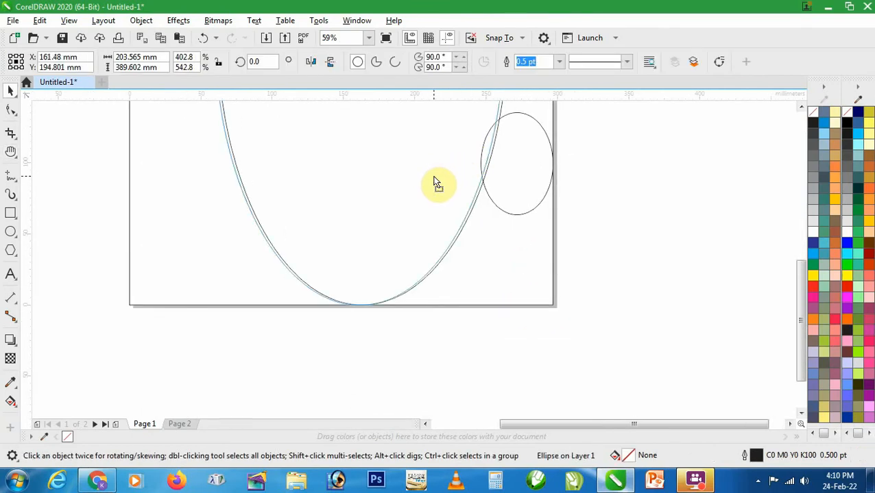
{"action": "left_click", "coordinate": [592, 257]}
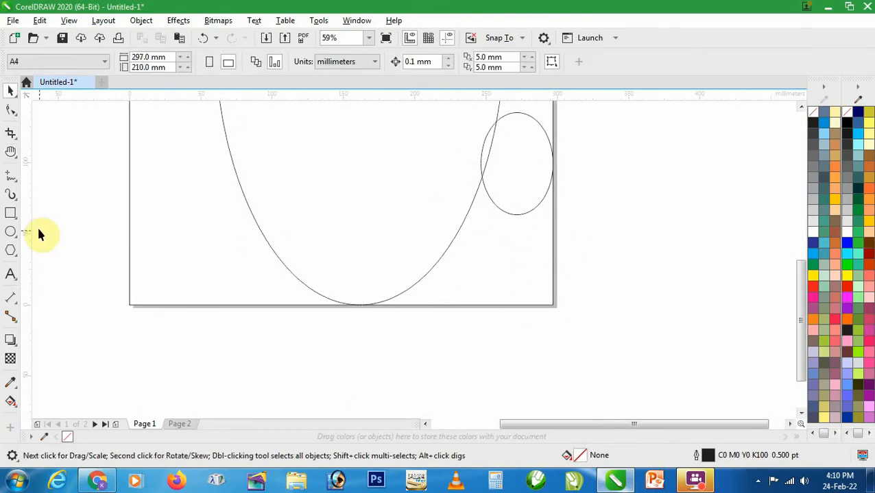
- Draw a straight Freehand line spanning about 83 × 52 mm from the small ellipse's lower right to the large ellipse's lower right
{"action": "left_click", "coordinate": [12, 179]}
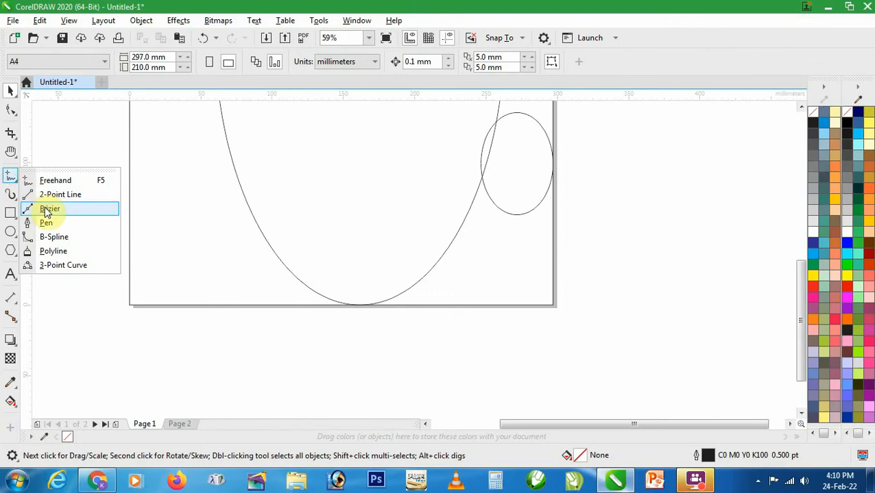
{"action": "left_click", "coordinate": [57, 182]}
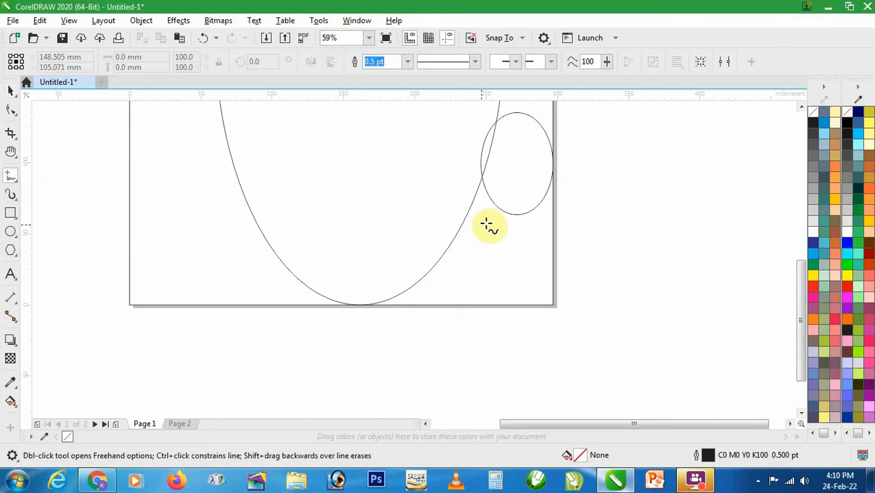
{"action": "left_click", "coordinate": [537, 209]}
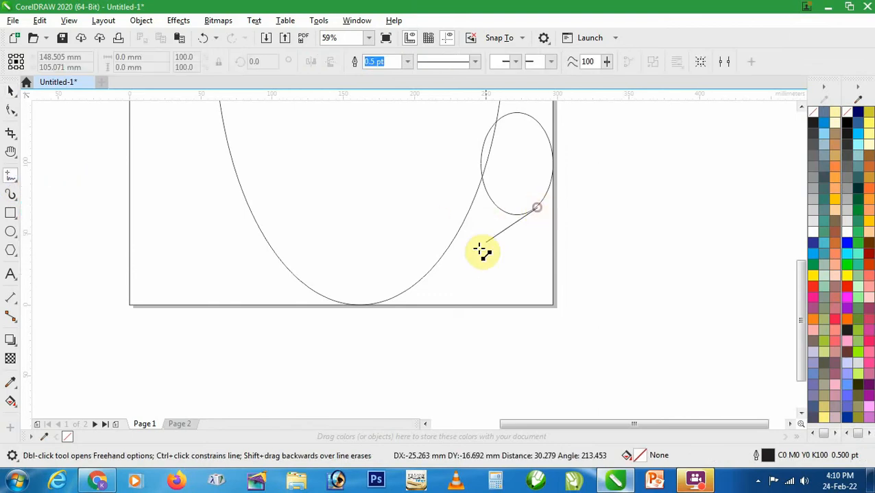
{"action": "left_click", "coordinate": [420, 284]}
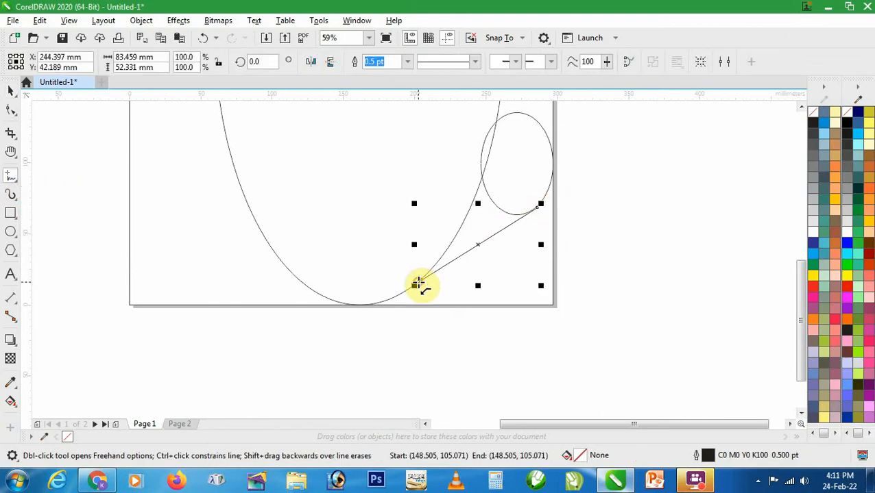
- Turn on snapping to objects
{"action": "left_click", "coordinate": [507, 41]}
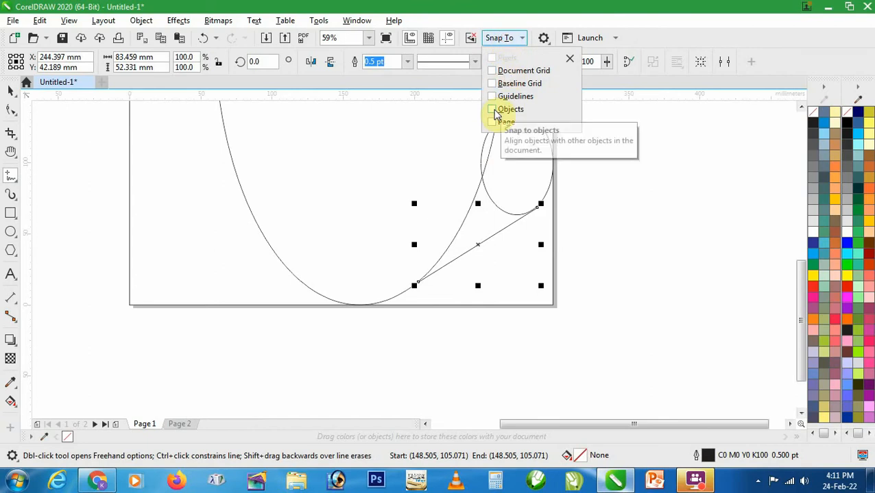
{"action": "left_click", "coordinate": [493, 110]}
{"action": "left_click", "coordinate": [47, 106]}
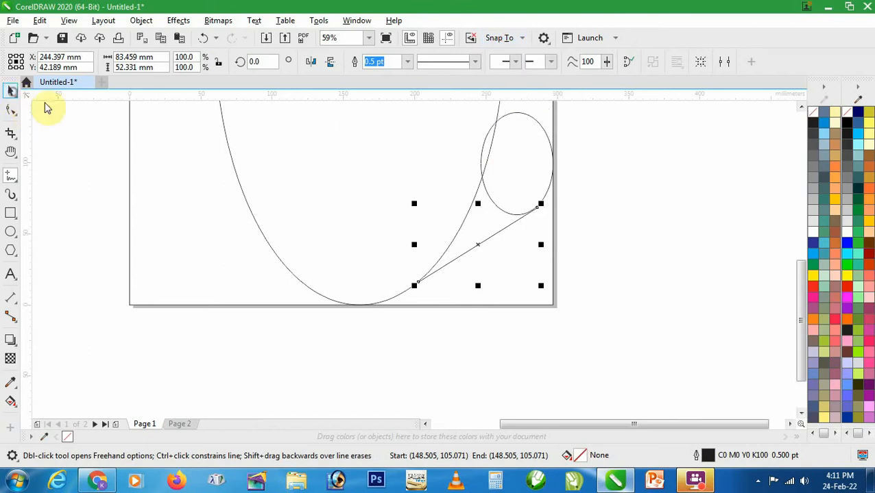
- Move the line's upper end node onto the lower right outline of the small ellipse
{"action": "key", "text": "z"}
{"action": "left_click_drag", "start_coordinate": [465, 185], "coordinate": [576, 242]}
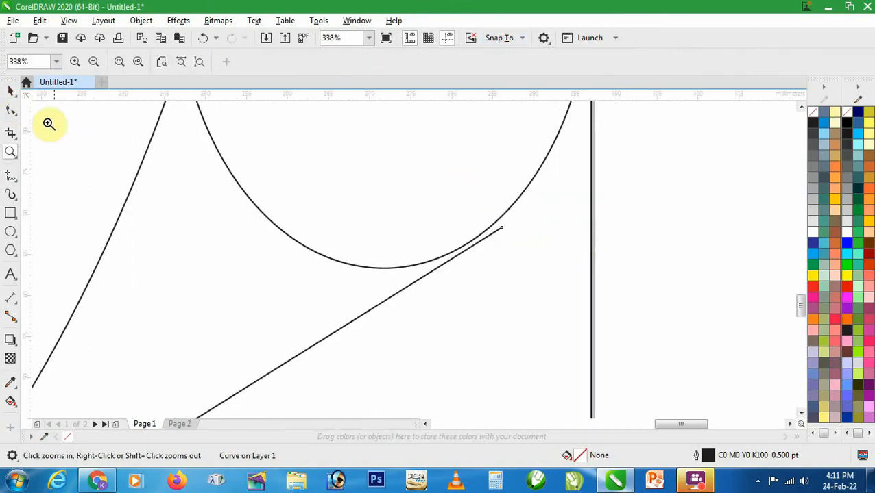
{"action": "key", "text": "F10"}
{"action": "left_click_drag", "start_coordinate": [502, 232], "coordinate": [471, 242]}
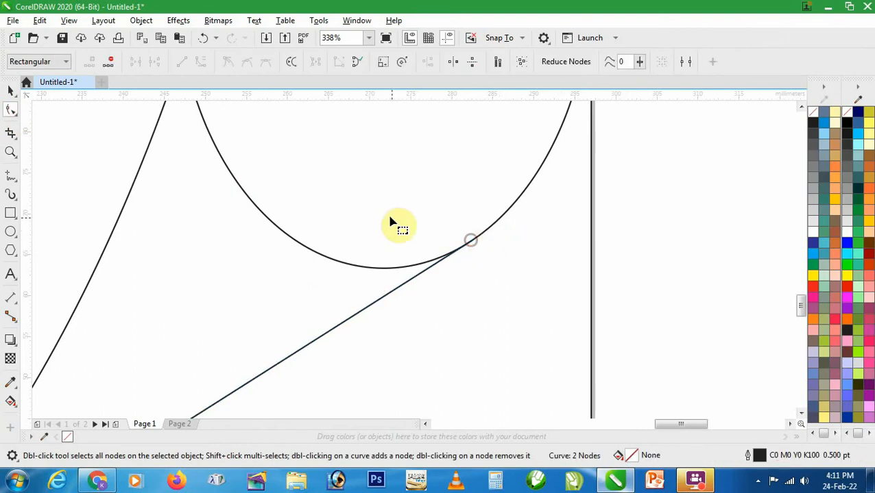
- Move the line's lower end node onto the lower right outline of the large ellipse
{"action": "key", "text": "z"}
{"action": "left_click_drag", "start_coordinate": [391, 218], "coordinate": [558, 287]}
{"action": "scroll", "coordinate": [394, 238], "scroll_direction": "down", "scroll_amount": 1}
{"action": "scroll", "coordinate": [395, 239], "scroll_direction": "down", "scroll_amount": 3}
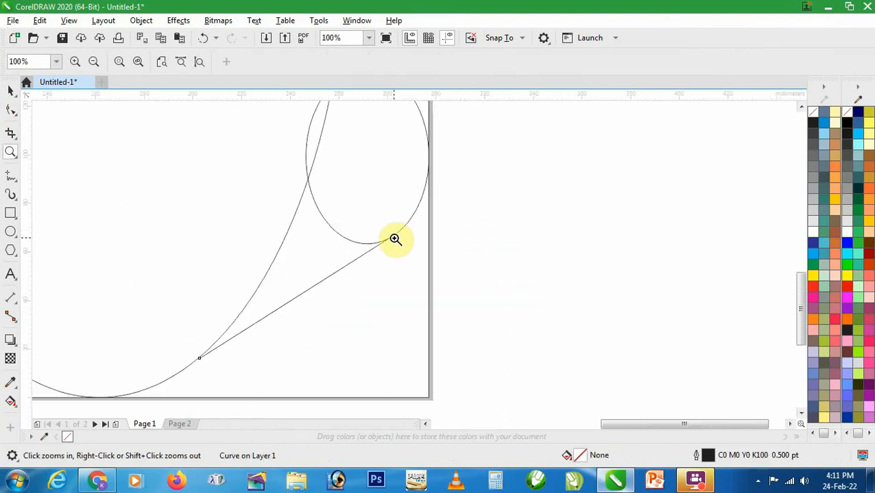
{"action": "left_click_drag", "start_coordinate": [170, 323], "coordinate": [238, 379]}
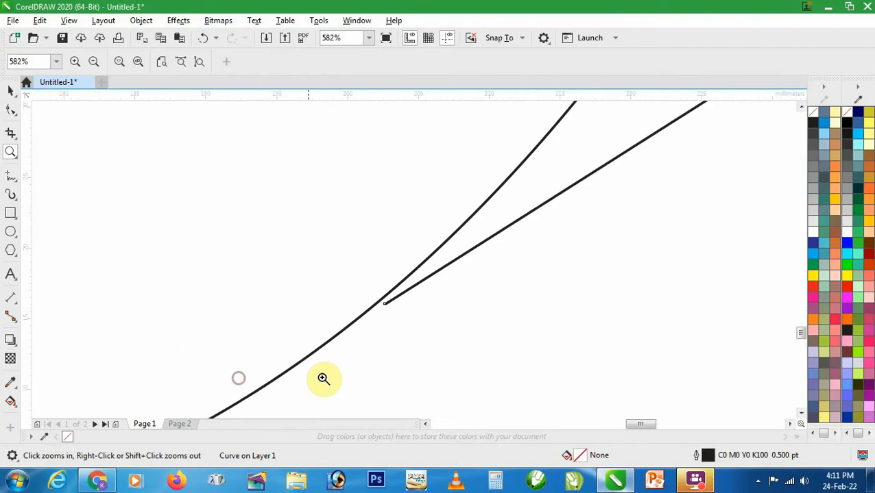
{"action": "left_click", "coordinate": [10, 111]}
{"action": "left_click", "coordinate": [378, 301]}
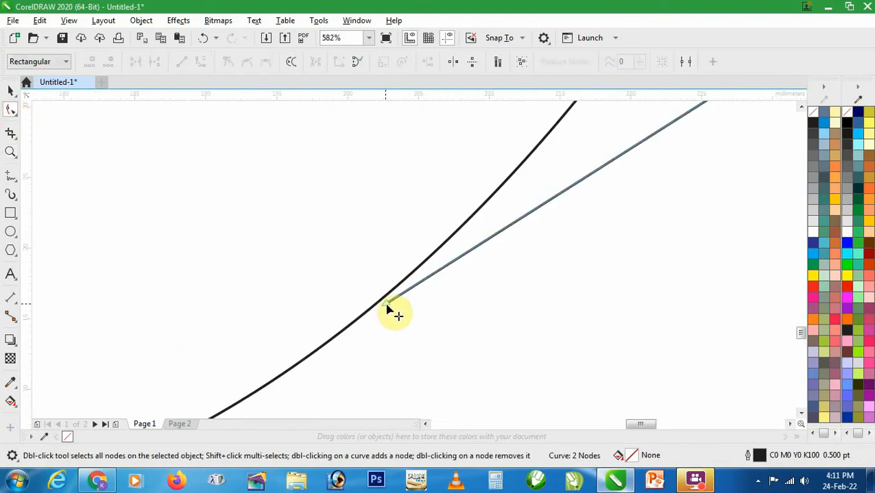
{"action": "left_click_drag", "start_coordinate": [385, 305], "coordinate": [349, 337]}
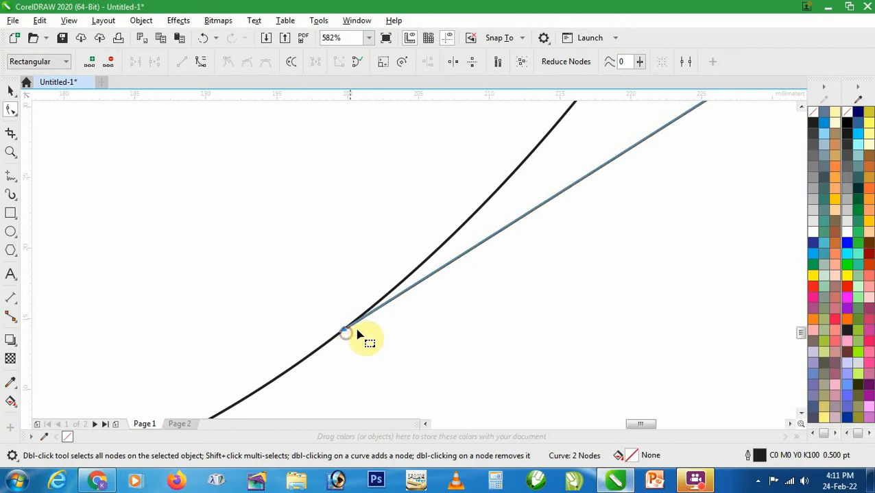
{"action": "key", "text": "space"}
- Remove the unneeded arcs of both ellipses inside the page with Virtual Segment Delete, leaving the page-curl outline at the lower right corner
{"action": "scroll", "coordinate": [433, 293], "scroll_direction": "down", "scroll_amount": 5}
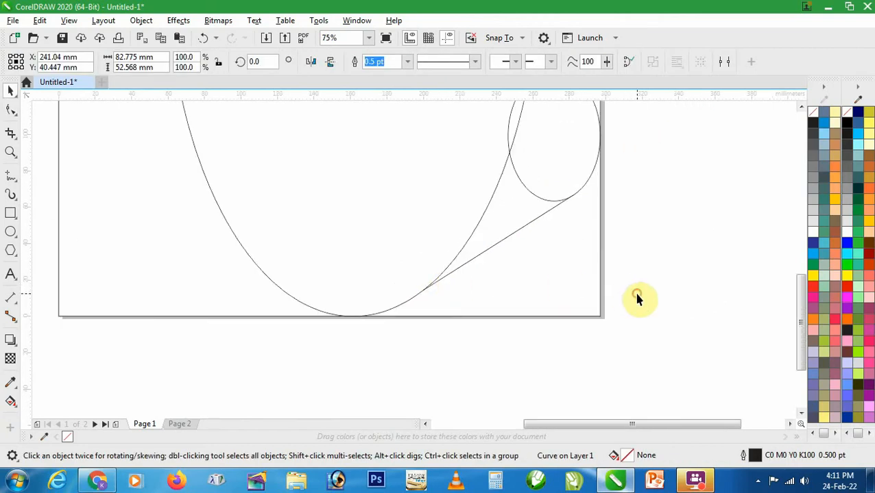
{"action": "scroll", "coordinate": [637, 299], "scroll_direction": "down", "scroll_amount": 3}
{"action": "key", "text": "z"}
{"action": "left_click_drag", "start_coordinate": [275, 239], "coordinate": [538, 410]}
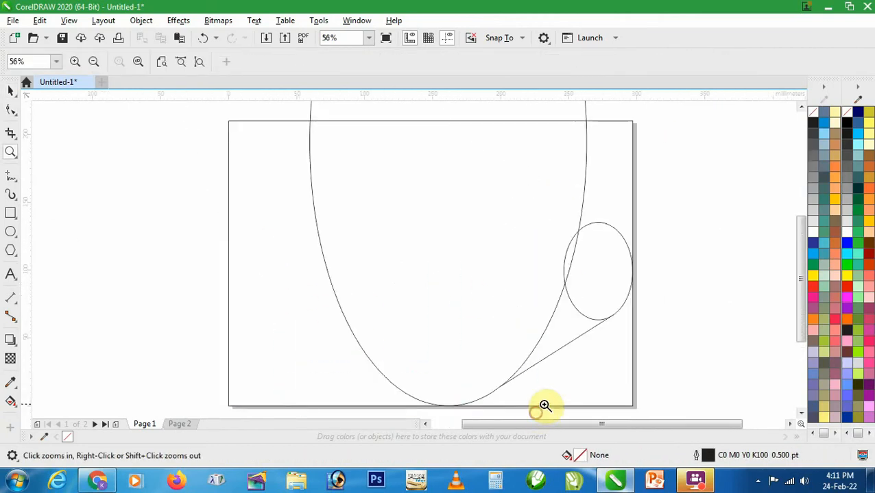
{"action": "left_click", "coordinate": [11, 134]}
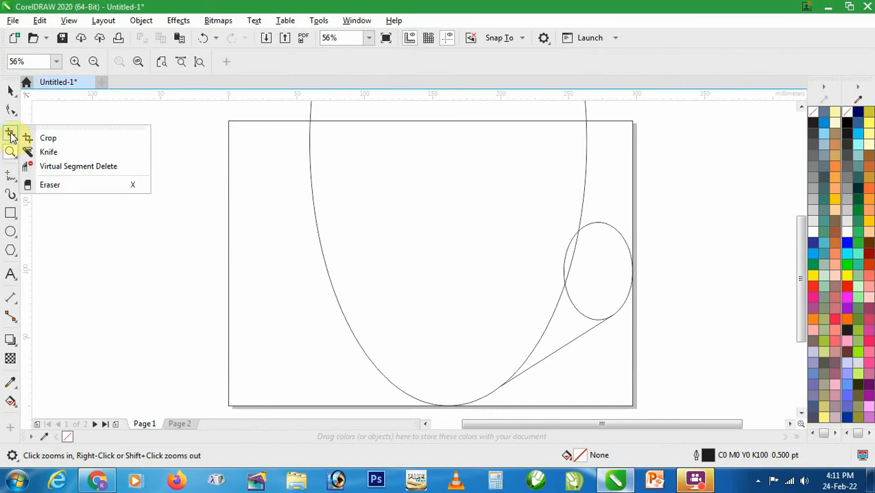
{"action": "left_click", "coordinate": [62, 167]}
{"action": "left_click", "coordinate": [312, 198]}
{"action": "left_click", "coordinate": [579, 197]}
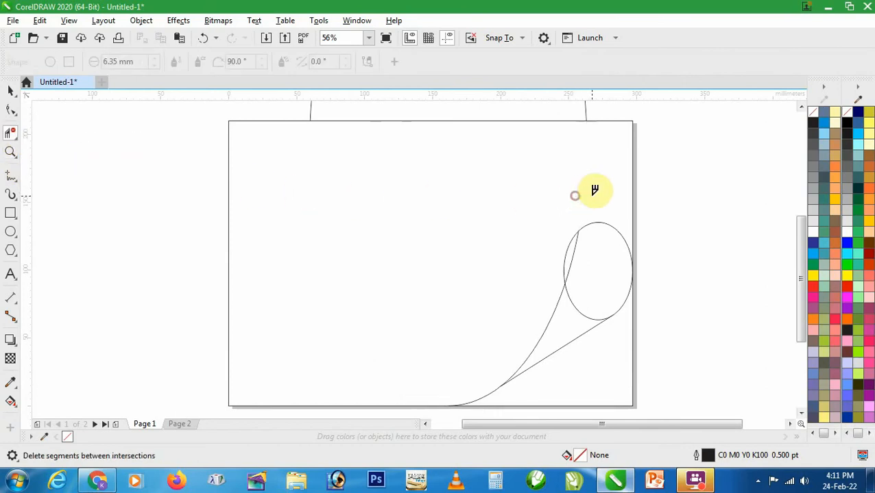
{"action": "left_click", "coordinate": [597, 220]}
{"action": "left_click", "coordinate": [568, 244]}
{"action": "left_click", "coordinate": [574, 253]}
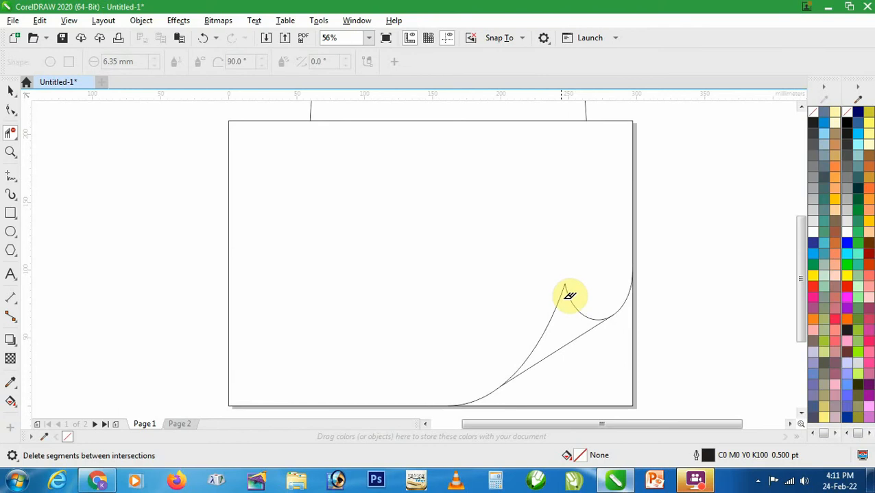
{"action": "key", "text": "space"}
- Smart Fill the main sheet area with pale grey-green and the folded corner with green (C100 M0 Y100 K0)
{"action": "scroll", "coordinate": [484, 211], "scroll_direction": "down", "scroll_amount": 3}
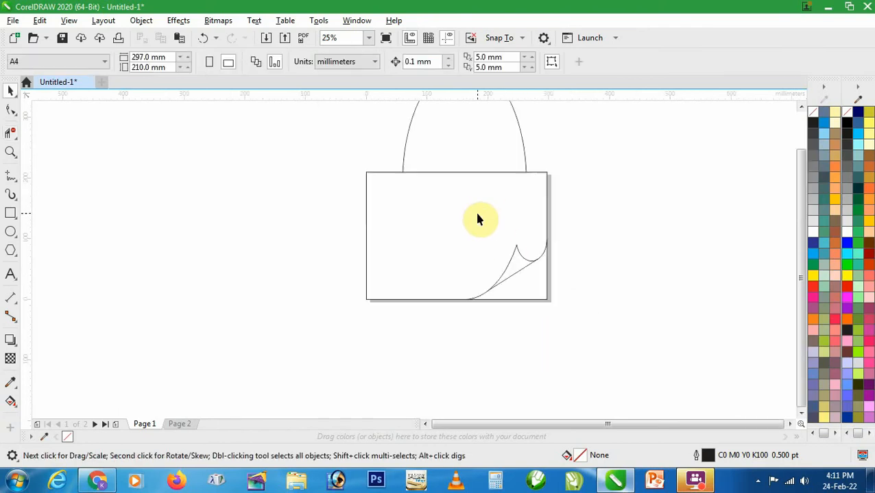
{"action": "left_click", "coordinate": [11, 403]}
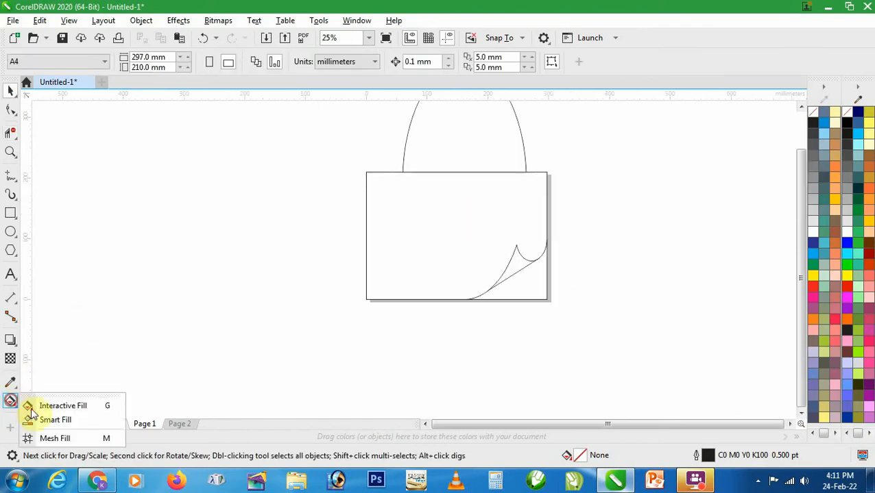
{"action": "left_click", "coordinate": [56, 420]}
{"action": "left_click", "coordinate": [443, 239]}
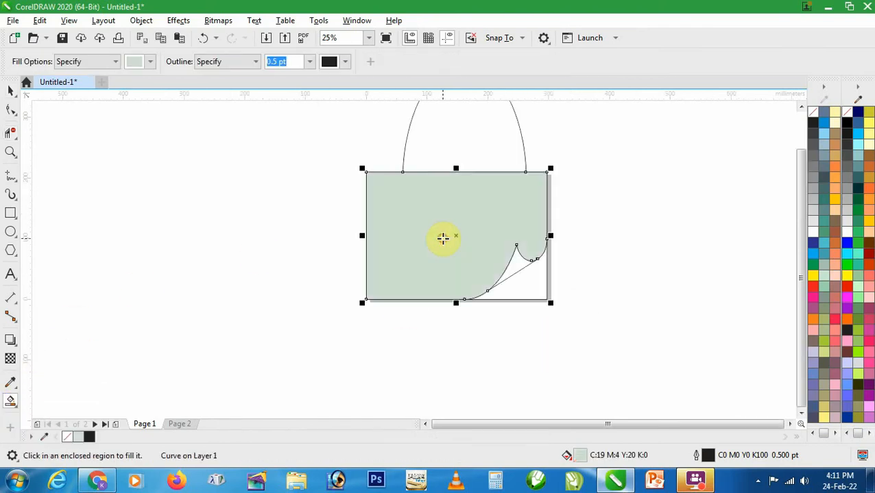
{"action": "left_click", "coordinate": [512, 255]}
{"action": "left_click", "coordinate": [812, 265]}
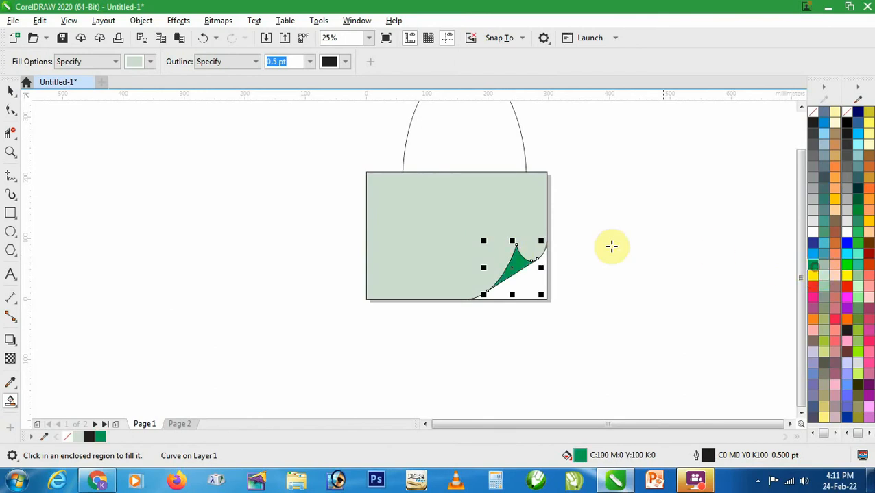
- Select the filled sheet together with the green fold and move them off the page to the left
{"action": "key", "text": "space"}
{"action": "left_click", "coordinate": [536, 222], "text": "shift"}
{"action": "left_click_drag", "start_coordinate": [504, 203], "coordinate": [254, 199]}
- Select all the leftover construction outlines on the page and delete them
{"action": "left_click_drag", "start_coordinate": [621, 337], "coordinate": [335, 102]}
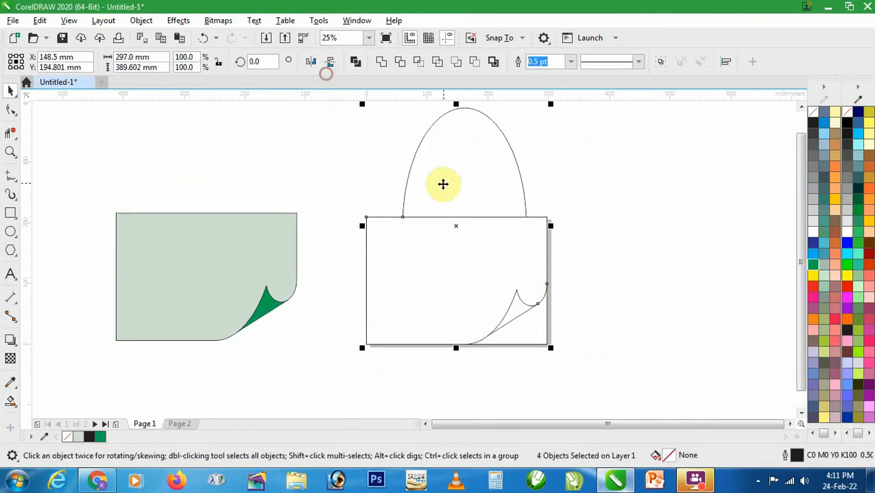
{"action": "left_click_drag", "start_coordinate": [442, 183], "coordinate": [669, 170]}
{"action": "key", "text": "Delete"}
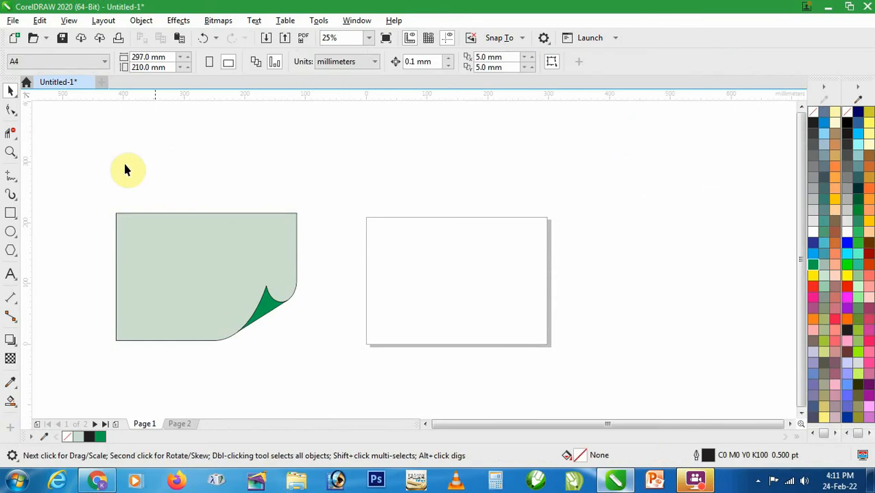
- Group the pale grey-green sheet with the green fold and centre the group on the page
{"action": "left_click_drag", "start_coordinate": [74, 173], "coordinate": [322, 348]}
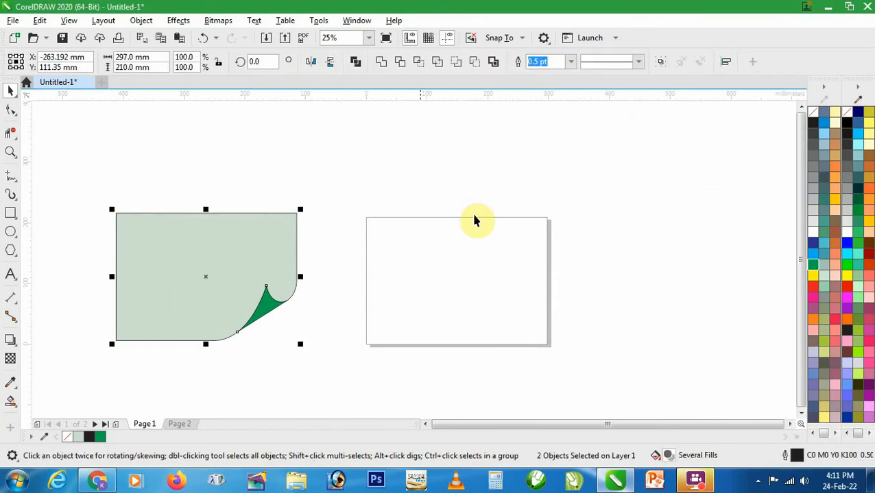
{"action": "left_click", "coordinate": [655, 65]}
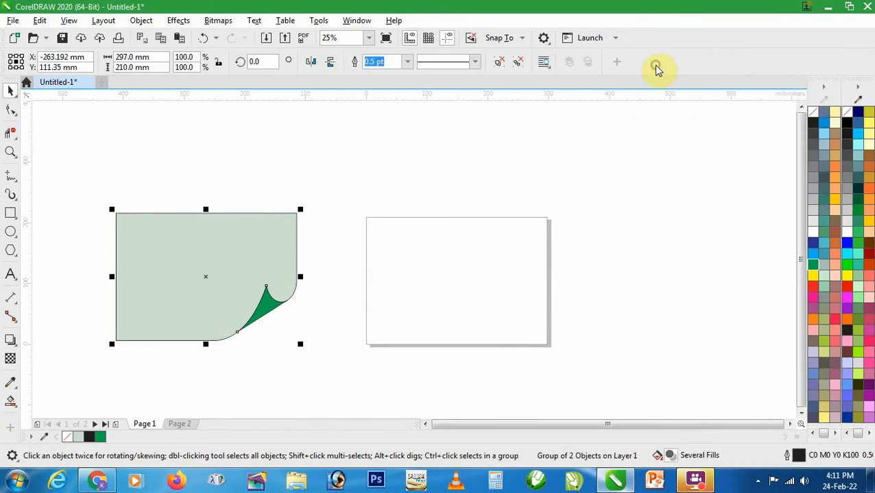
{"action": "left_click", "coordinate": [141, 21]}
{"action": "mouse_move", "coordinate": [211, 173]}
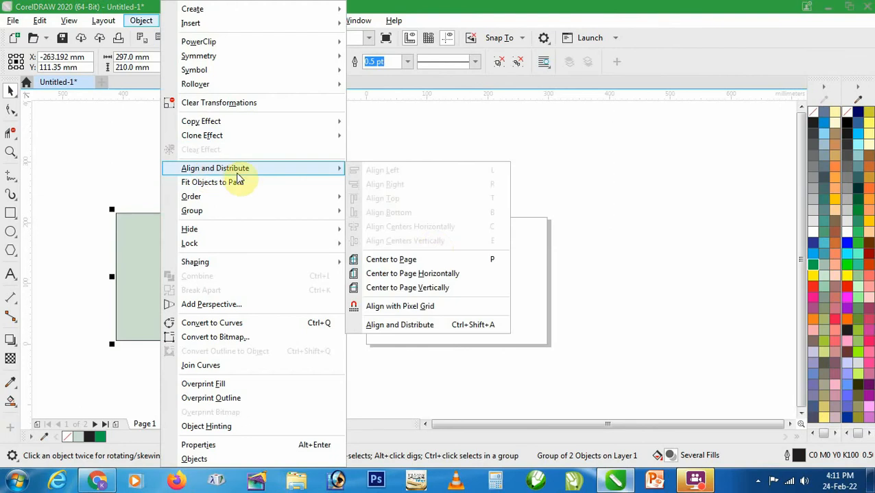
{"action": "left_click", "coordinate": [433, 261]}
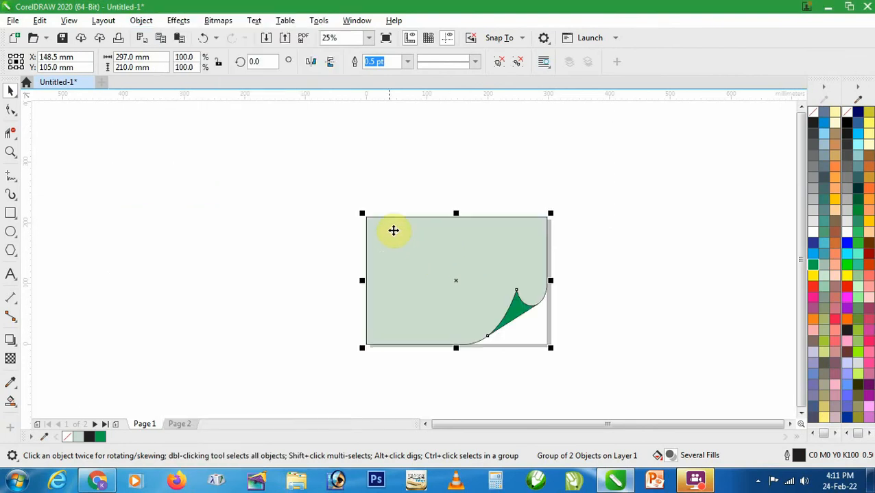
- Remove the outline from the grouped curled sheet
{"action": "key", "text": "z"}
{"action": "left_click", "coordinate": [610, 348]}
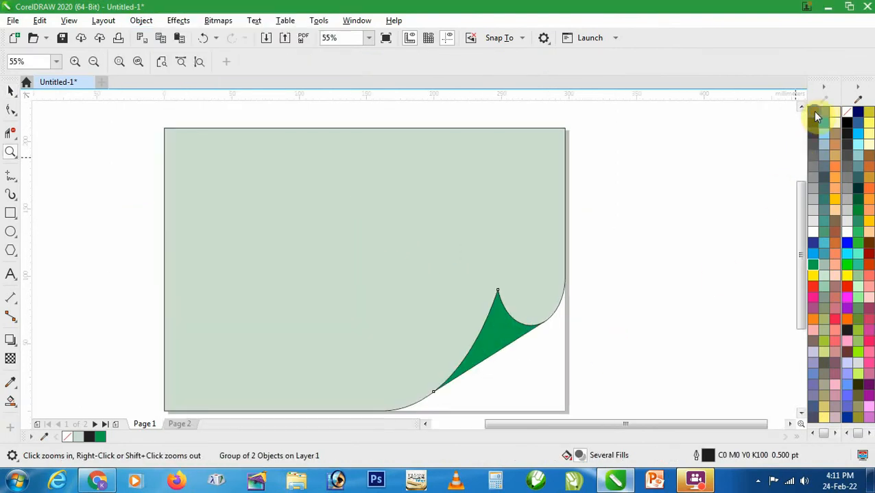
{"action": "key", "text": "space"}
{"action": "left_click", "coordinate": [626, 258]}
{"action": "left_click", "coordinate": [446, 244]}
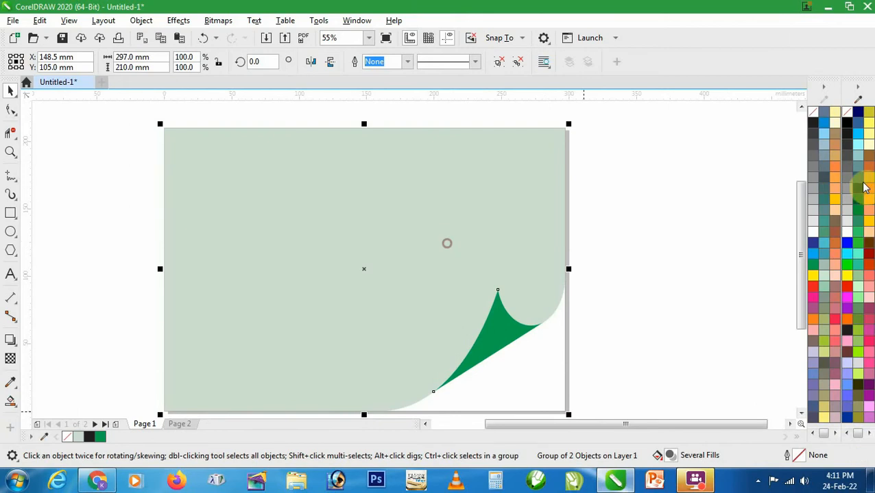
{"action": "key", "text": "g"}
{"action": "left_click_drag", "start_coordinate": [503, 242], "coordinate": [480, 191]}
{"action": "key", "text": "ctrl+z"}
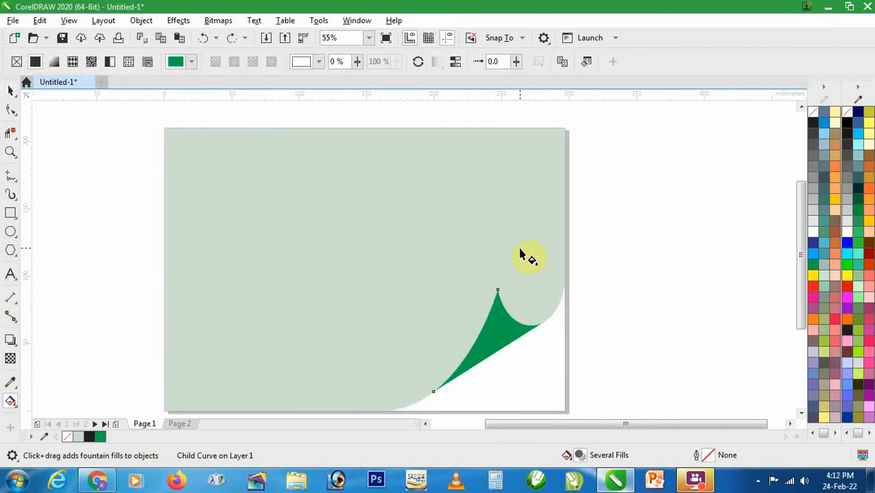
{"action": "key", "text": "space"}
{"action": "key", "text": "g"}
- Add a black Multiply drop shadow to the grouped sheet with opacity 75, feather 8 and offset about 1.3 mm and -1.2 mm
{"action": "key", "text": "h"}
{"action": "left_click_drag", "start_coordinate": [513, 255], "coordinate": [435, 173]}
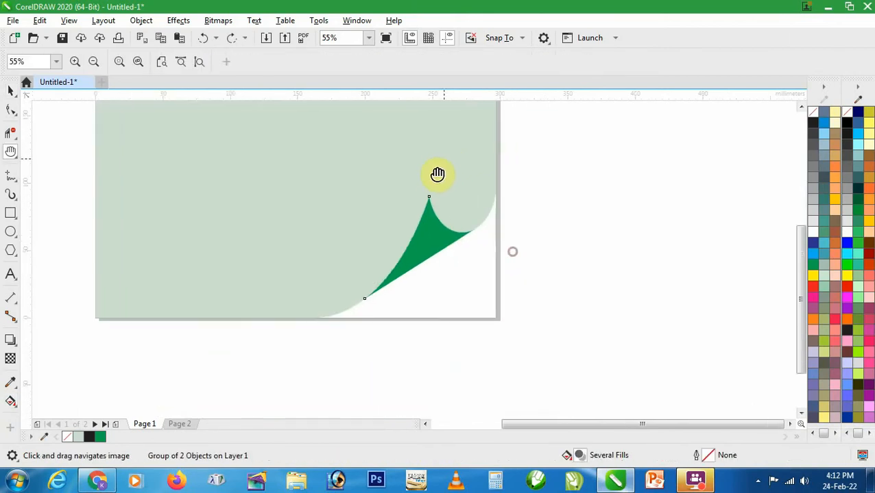
{"action": "key", "text": "space"}
{"action": "left_click", "coordinate": [14, 341]}
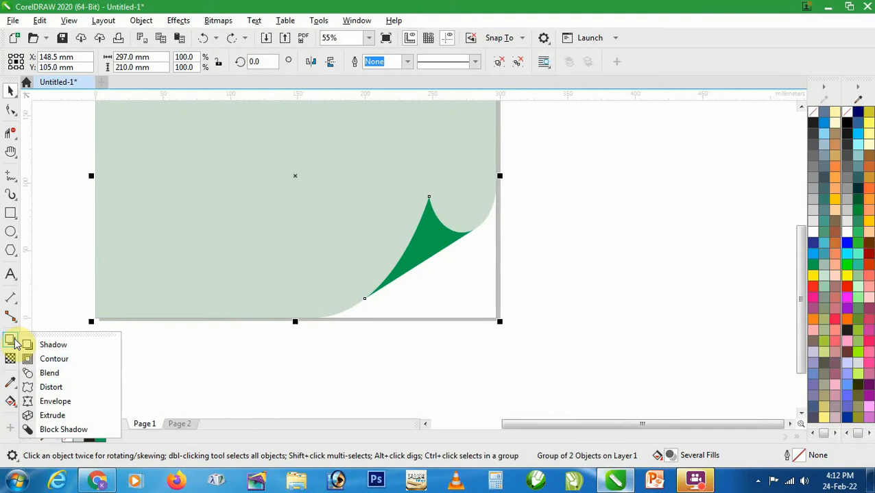
{"action": "left_click", "coordinate": [46, 346]}
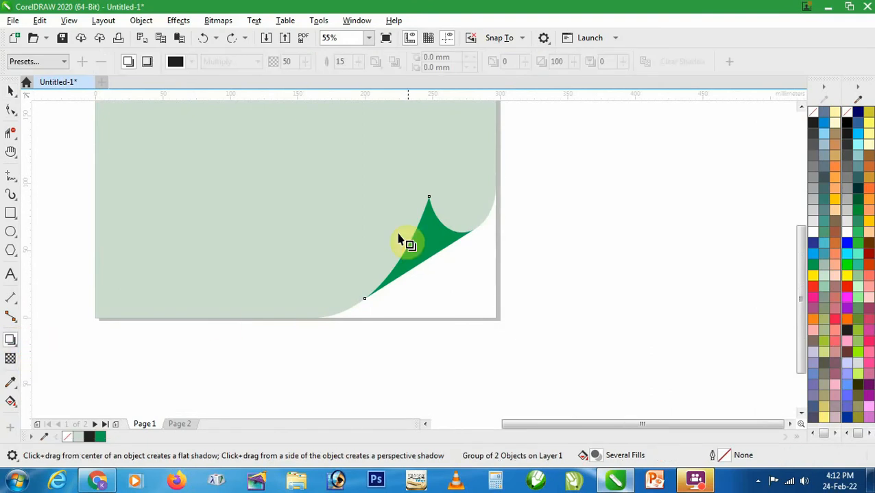
{"action": "left_click_drag", "start_coordinate": [401, 233], "coordinate": [453, 319]}
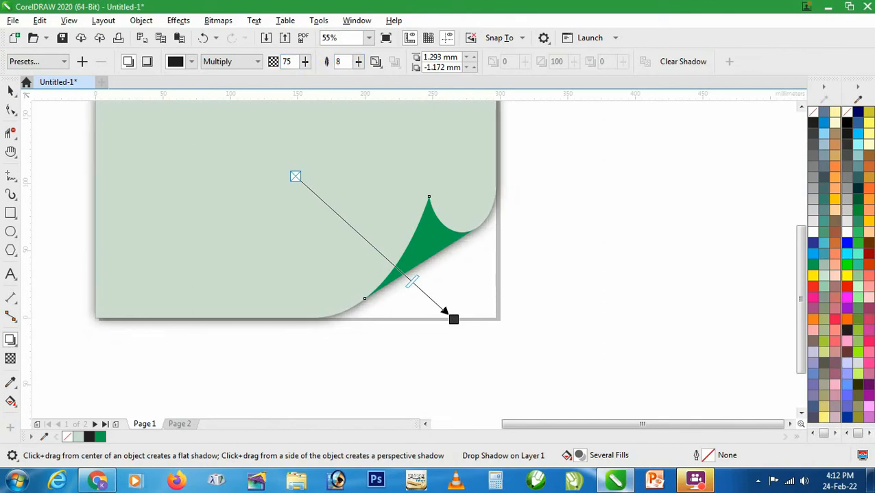
{"action": "key", "text": "space"}
- Break the drop shadow apart from the sheet, moving the sheet off the page to the left and the shadow to the right
{"action": "scroll", "coordinate": [554, 233], "scroll_direction": "down", "scroll_amount": 2}
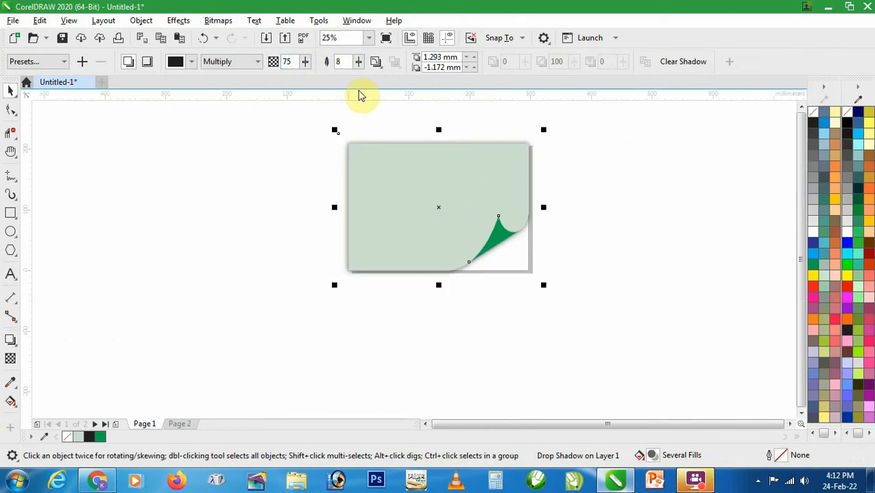
{"action": "left_click", "coordinate": [142, 20]}
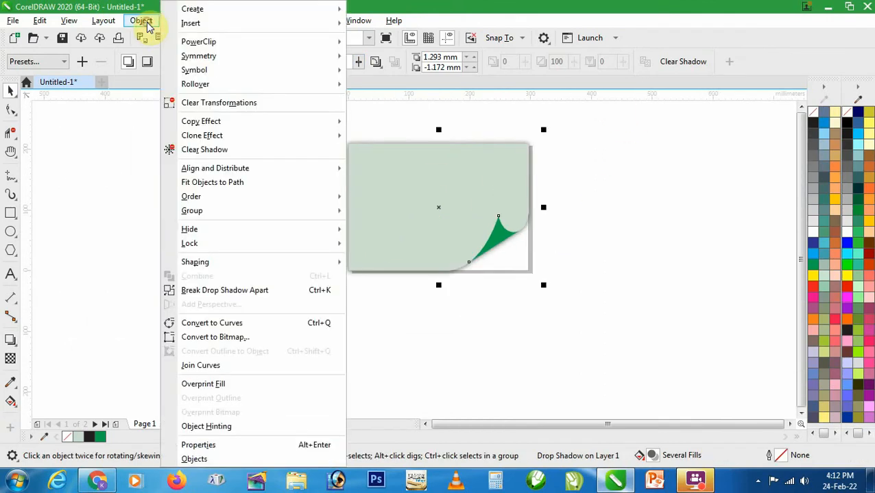
{"action": "left_click", "coordinate": [224, 290]}
{"action": "left_click", "coordinate": [234, 268]}
{"action": "left_click_drag", "start_coordinate": [414, 207], "coordinate": [183, 206]}
{"action": "left_click_drag", "start_coordinate": [398, 195], "coordinate": [617, 228]}
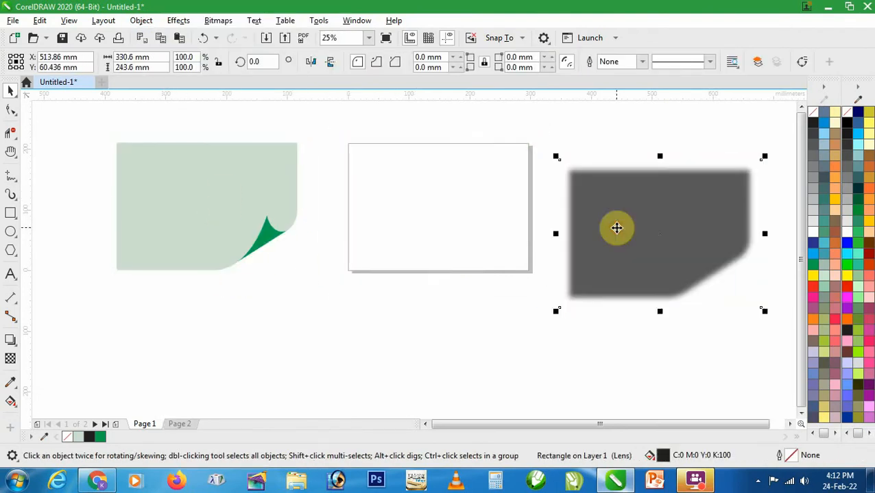
- Create a page-sized rectangle and PowerClip the separated shadow inside it
{"action": "double_click", "coordinate": [11, 215]}
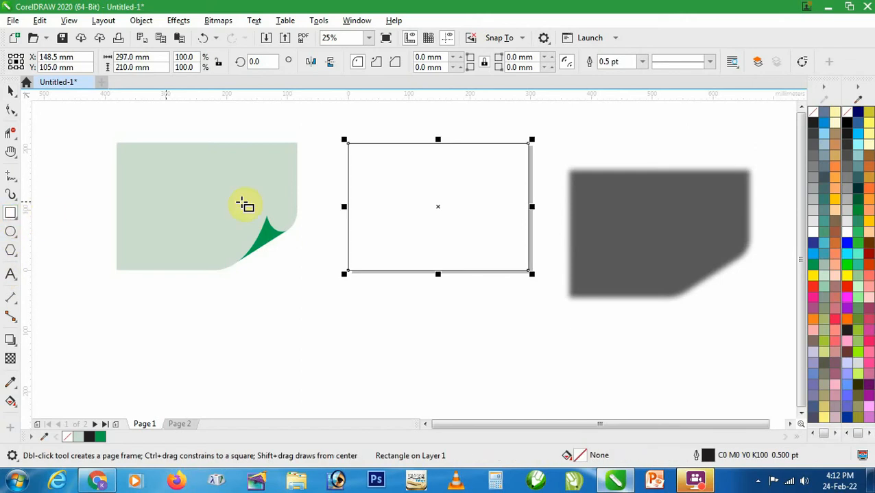
{"action": "key", "text": "space"}
{"action": "left_click", "coordinate": [592, 225]}
{"action": "left_click", "coordinate": [141, 21]}
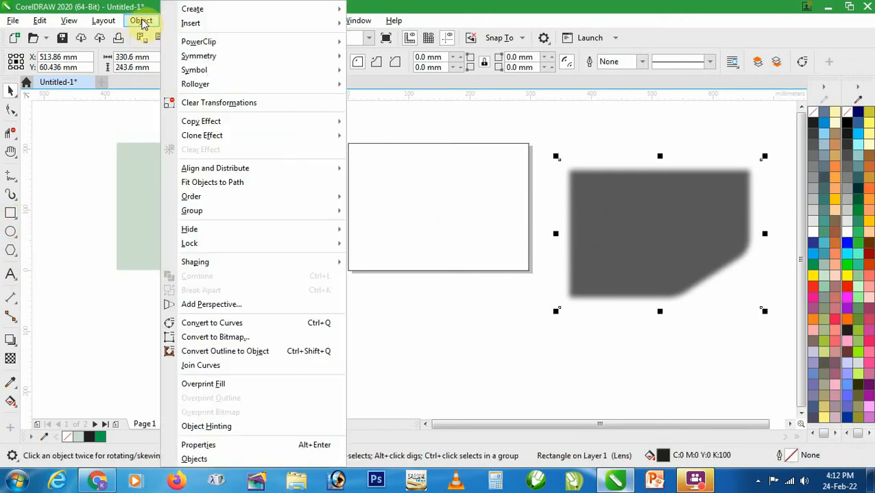
{"action": "mouse_move", "coordinate": [217, 44]}
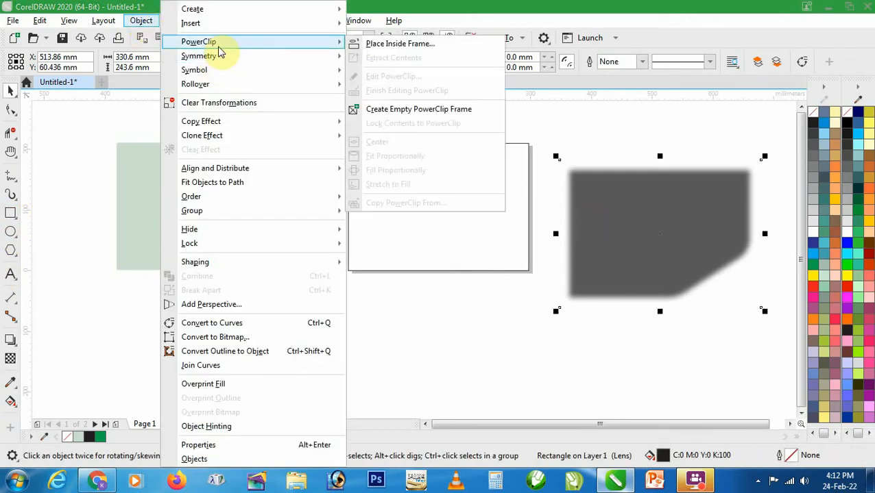
{"action": "left_click", "coordinate": [381, 43]}
{"action": "left_click", "coordinate": [406, 167]}
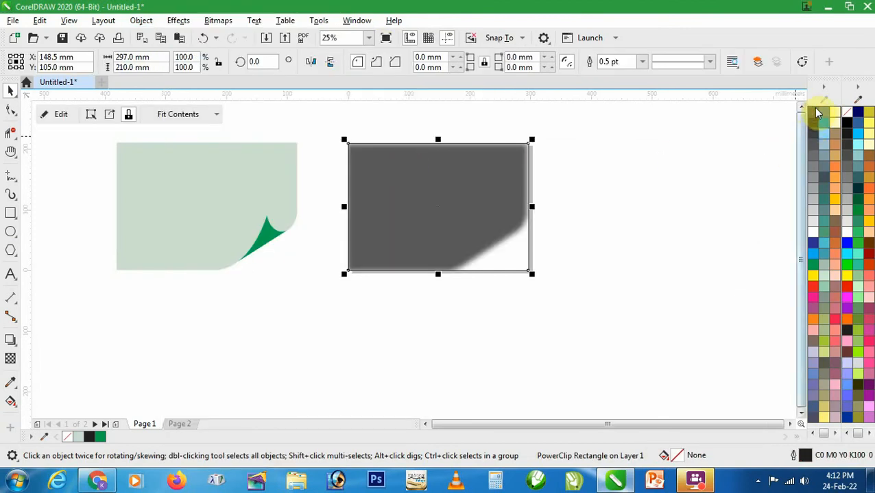
- Remove the shadow frame's outline and centre the curled sheet group on the page over it
{"action": "right_click", "coordinate": [812, 112]}
{"action": "left_click", "coordinate": [269, 177]}
{"action": "key", "text": "p"}
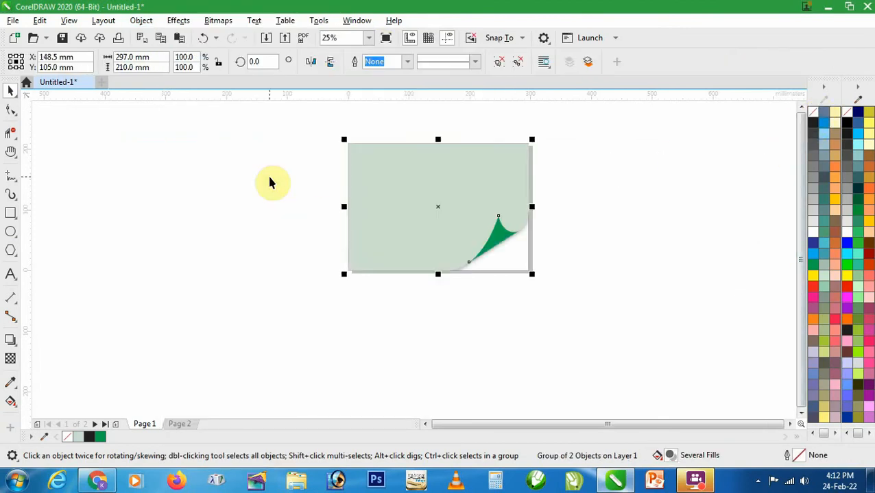
- Ungroup the curled sheet and fill its main area with white
{"action": "key", "text": "z"}
{"action": "left_click_drag", "start_coordinate": [318, 179], "coordinate": [607, 297]}
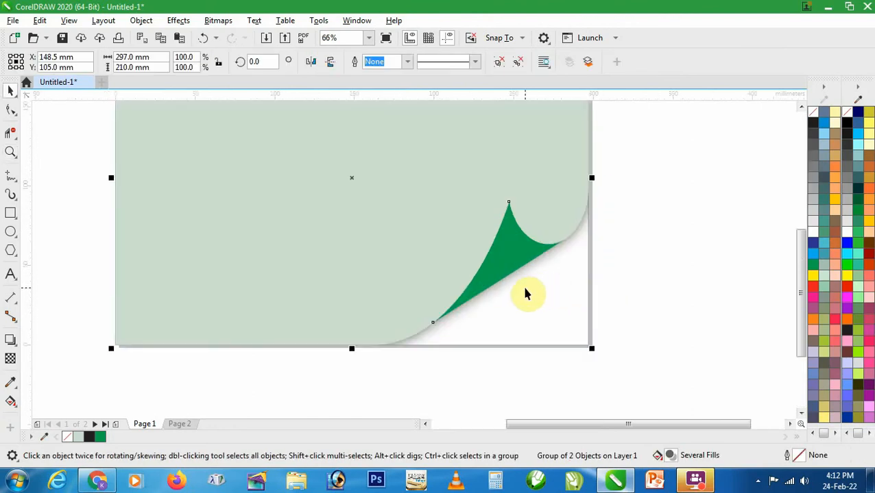
{"action": "left_click", "coordinate": [517, 63]}
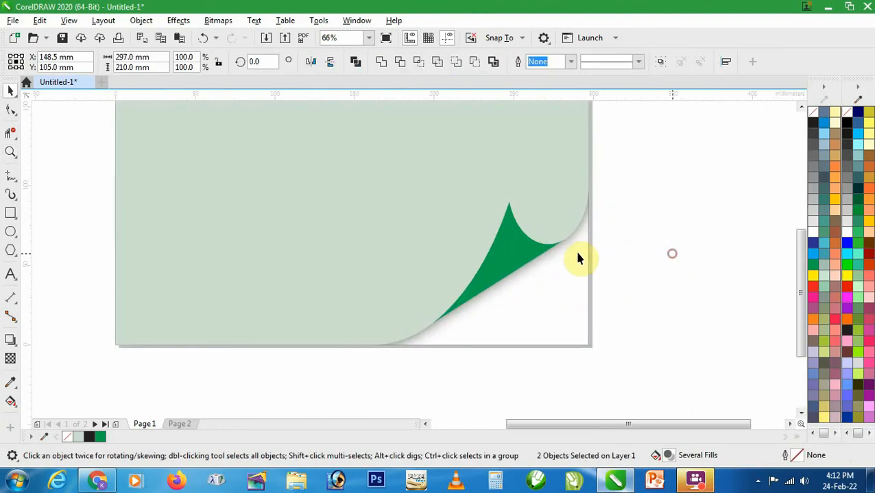
{"action": "left_click", "coordinate": [530, 186]}
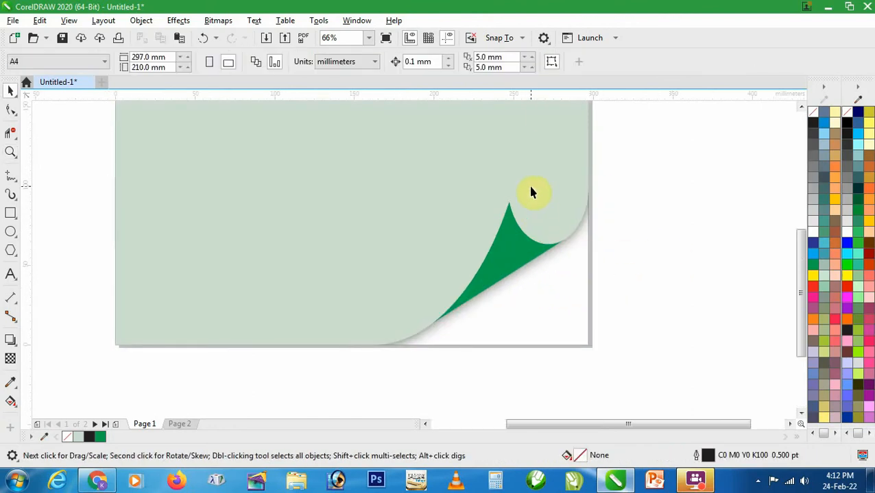
{"action": "left_click", "coordinate": [811, 233]}
{"action": "left_click", "coordinate": [684, 250]}
- Apply a linear fountain fill to the green fold, running from green at its upper tip to dark green at the diagonal edge
{"action": "left_click", "coordinate": [515, 255]}
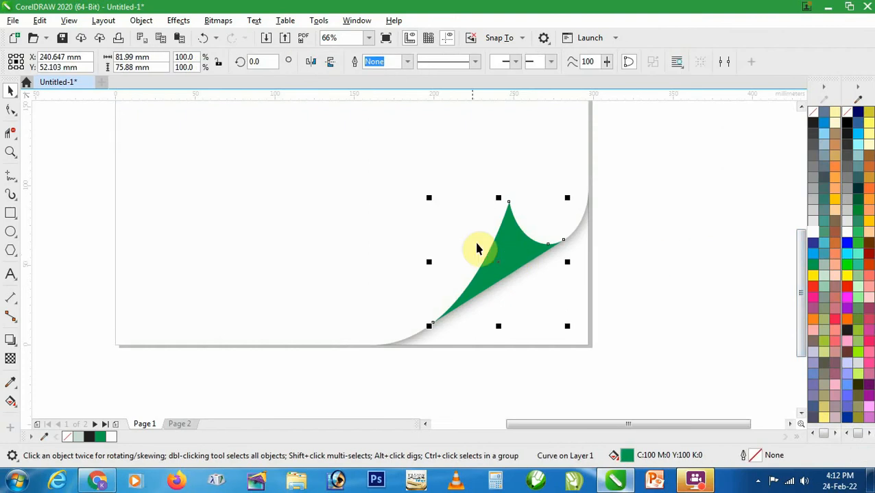
{"action": "key", "text": "z"}
{"action": "left_click_drag", "start_coordinate": [340, 180], "coordinate": [696, 365]}
{"action": "key", "text": "space"}
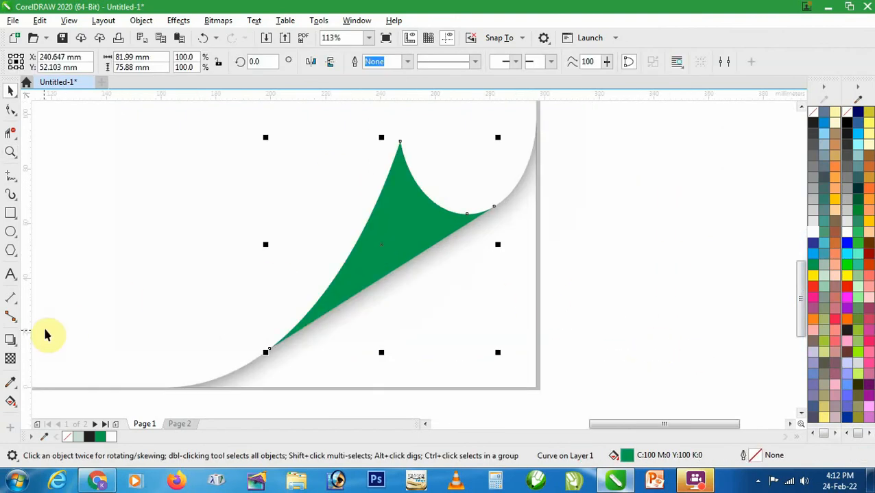
{"action": "left_click", "coordinate": [12, 402]}
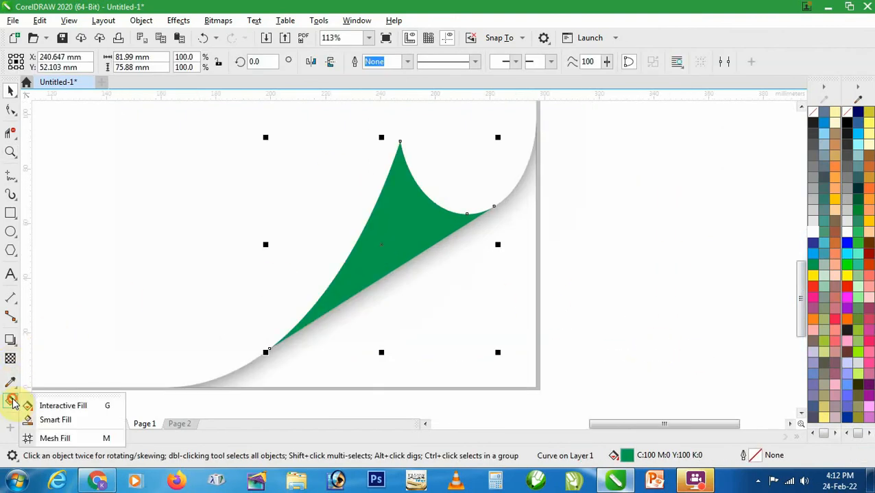
{"action": "left_click", "coordinate": [54, 408]}
{"action": "left_click_drag", "start_coordinate": [395, 167], "coordinate": [434, 243]}
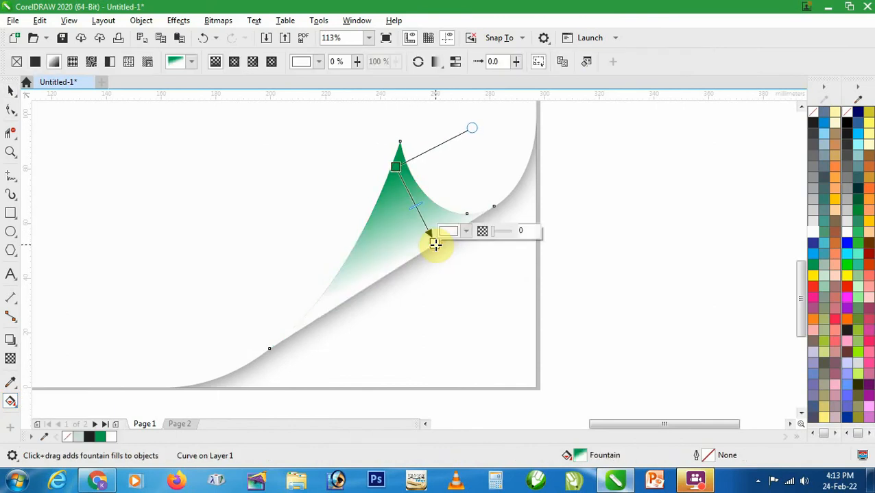
{"action": "left_click", "coordinate": [815, 270]}
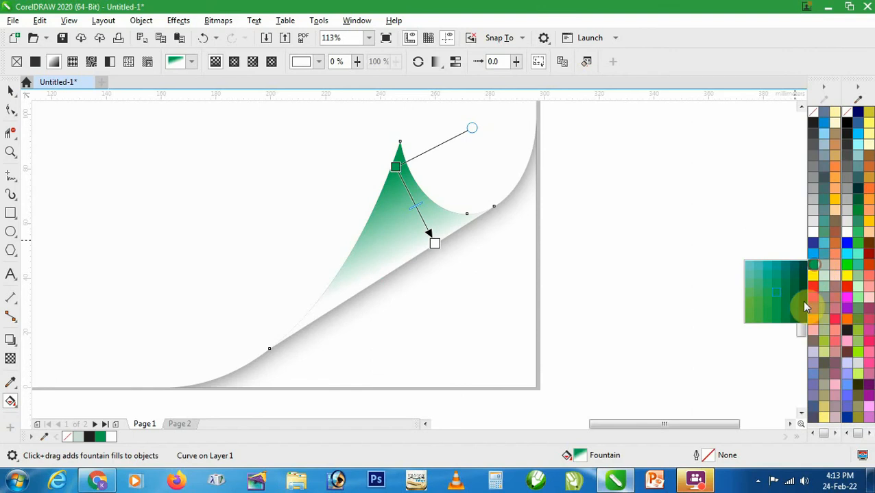
{"action": "left_click", "coordinate": [799, 319]}
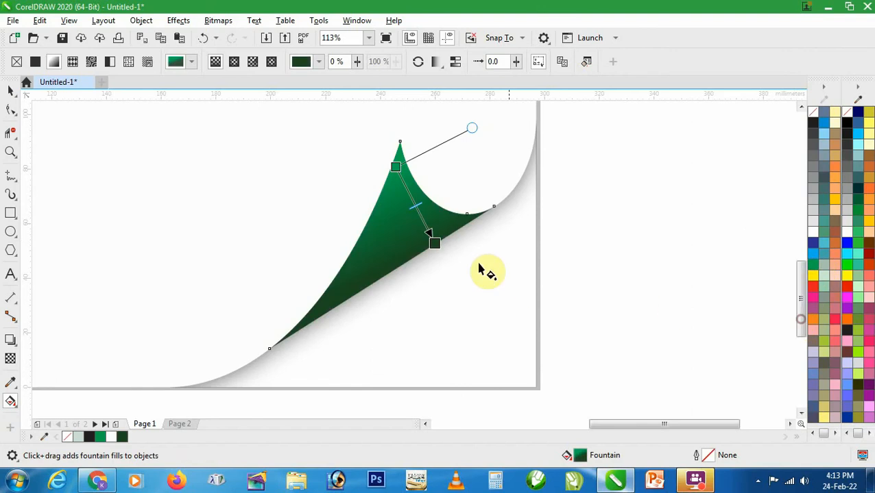
- Add a colour stop at 50% along the fold's fountain fill and colour it lighter green
{"action": "double_click", "coordinate": [419, 213]}
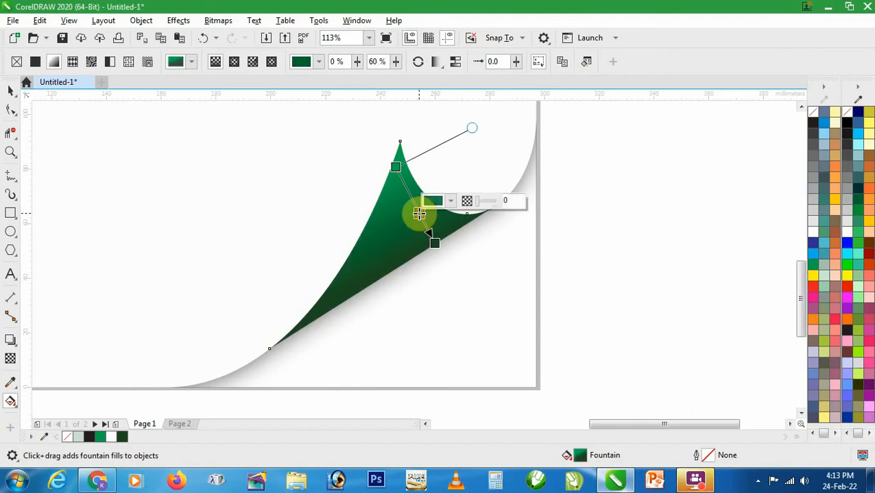
{"action": "left_click", "coordinate": [826, 346]}
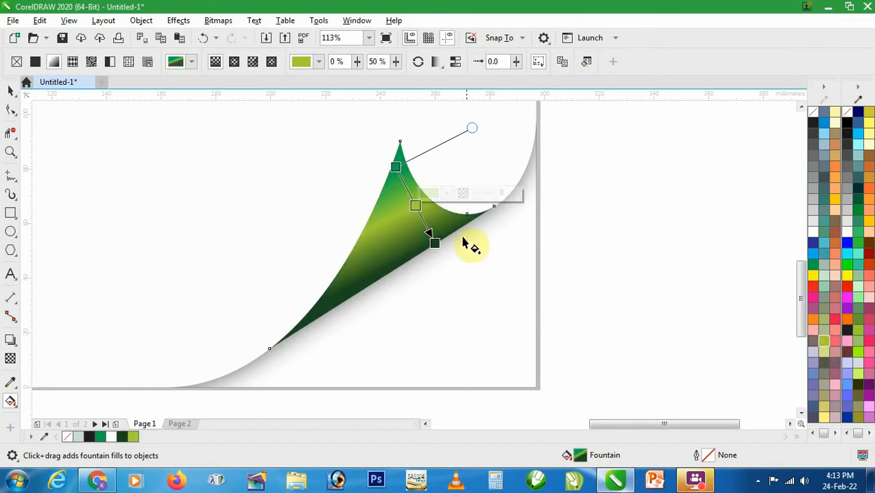
{"action": "left_click", "coordinate": [812, 266]}
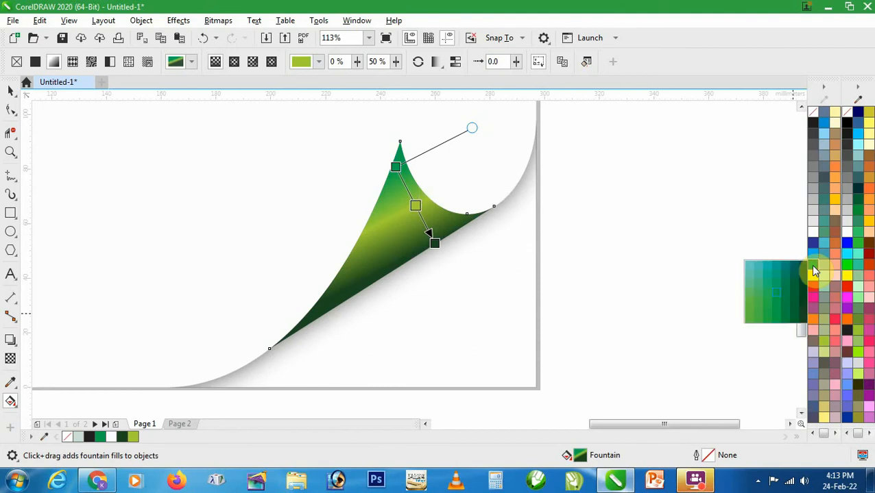
{"action": "left_click", "coordinate": [766, 298]}
- Adjust the end and start points of the fold's fountain fill so the gradient runs perpendicular to the diagonal edge
{"action": "left_click_drag", "start_coordinate": [435, 244], "coordinate": [442, 238]}
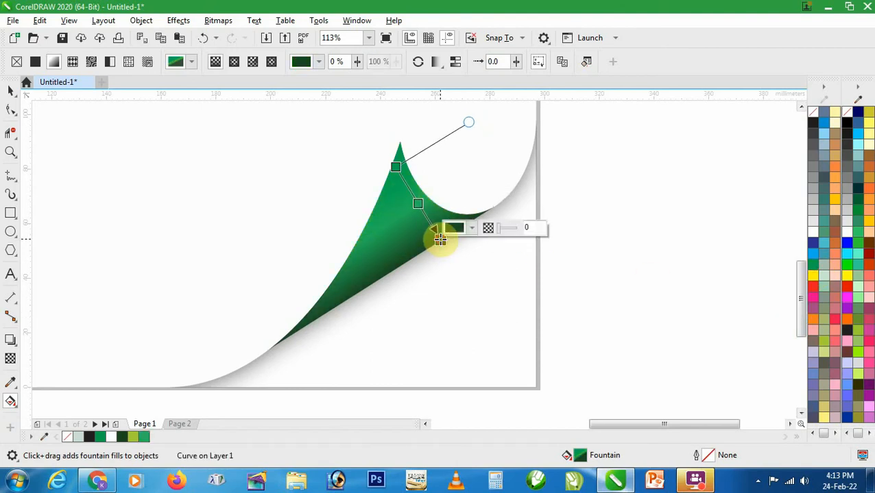
{"action": "left_click_drag", "start_coordinate": [392, 166], "coordinate": [392, 170]}
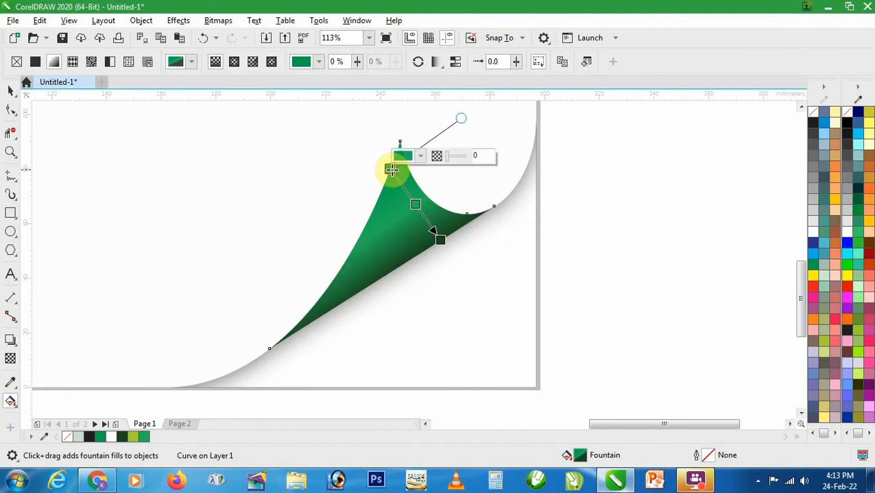
{"action": "key", "text": "space"}
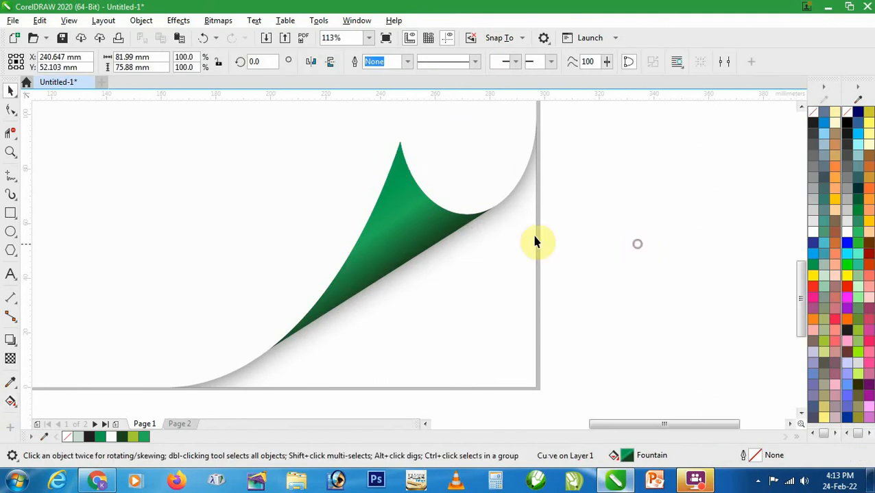
{"action": "left_click", "coordinate": [635, 244]}
{"action": "left_click", "coordinate": [418, 231]}
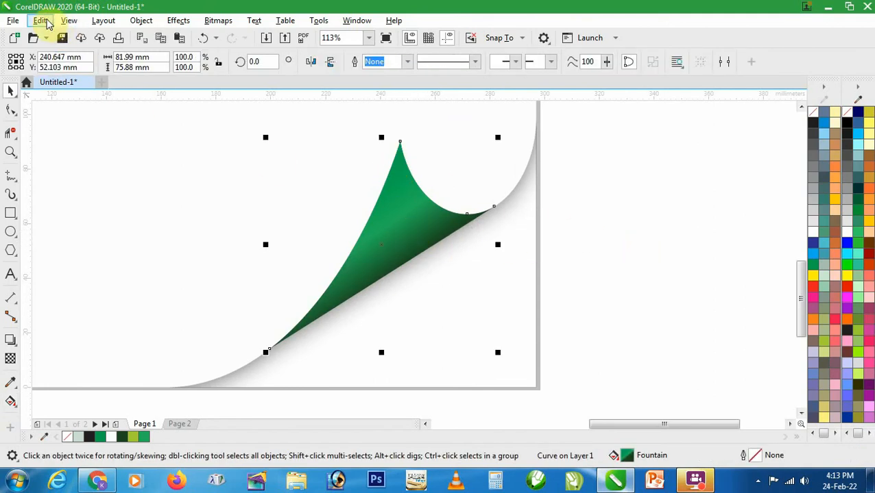
- Duplicate the green fold in place by copying and pasting it
{"action": "left_click", "coordinate": [47, 22]}
{"action": "left_click", "coordinate": [57, 97]}
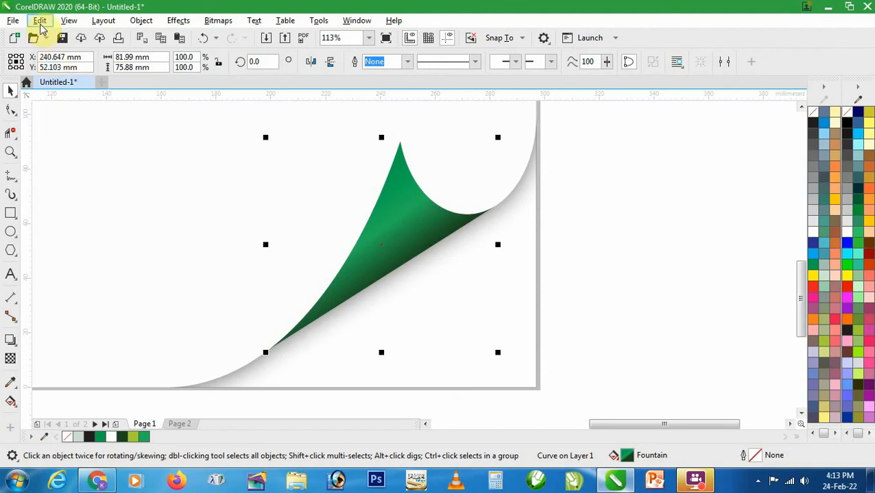
{"action": "left_click", "coordinate": [40, 20]}
{"action": "left_click", "coordinate": [60, 127]}
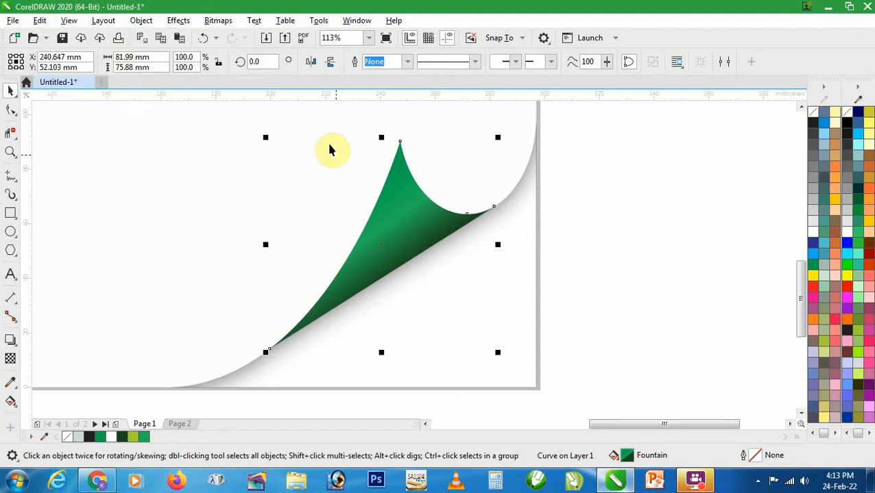
- Reshape the duplicated fold by moving its upper tip left of the original's tip and bending its left edge inward
{"action": "key", "text": "z"}
{"action": "left_click", "coordinate": [628, 323]}
{"action": "left_click", "coordinate": [10, 110]}
{"action": "left_click", "coordinate": [342, 159]}
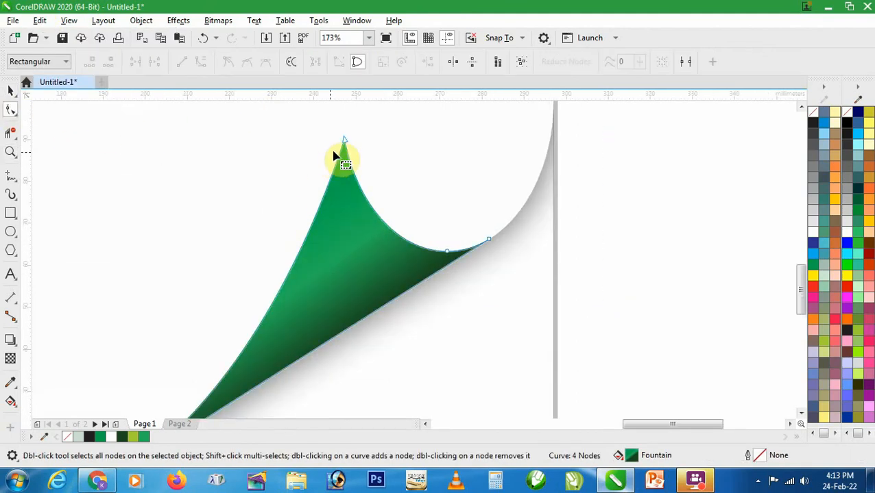
{"action": "left_click_drag", "start_coordinate": [344, 147], "coordinate": [310, 149]}
{"action": "key", "text": "ctrl+z"}
{"action": "left_click_drag", "start_coordinate": [261, 289], "coordinate": [299, 244]}
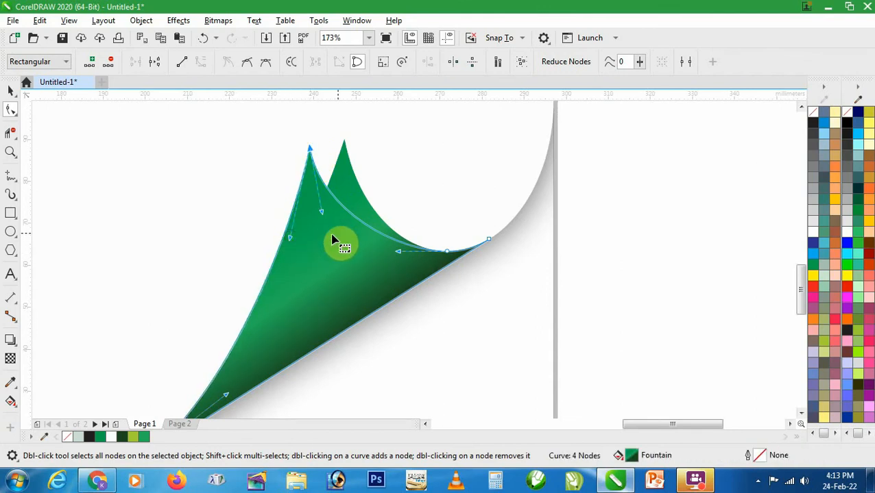
{"action": "key", "text": "space"}
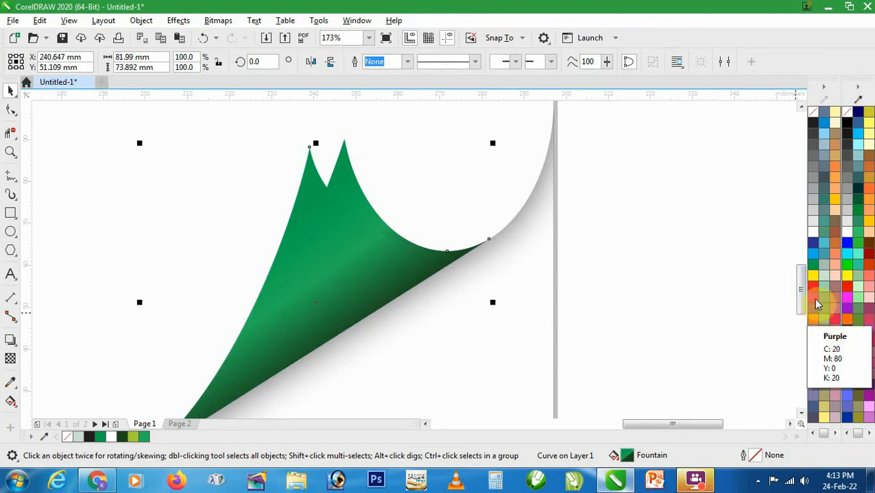
- Colour the duplicated fold light blue (C60 M0 Y20 K0) and apply a linear fountain fill darkening to teal at the diagonal edge
{"action": "left_click", "coordinate": [824, 250]}
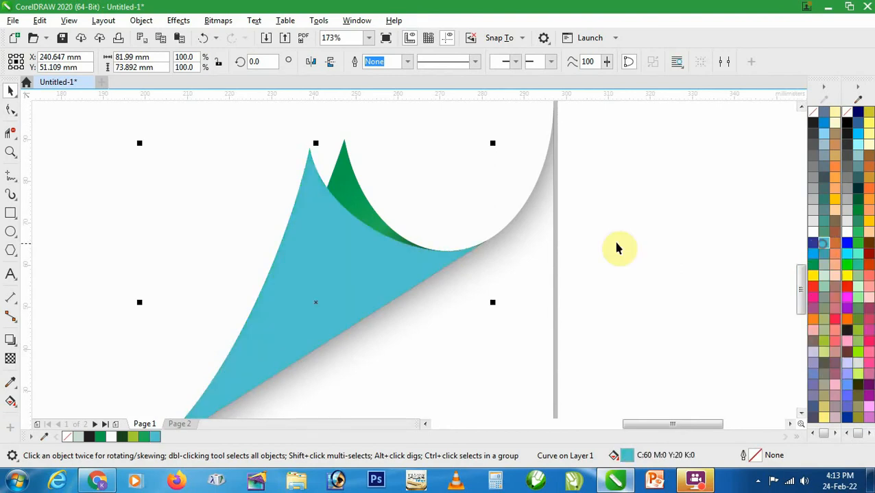
{"action": "key", "text": "g"}
{"action": "left_click_drag", "start_coordinate": [299, 212], "coordinate": [387, 315]}
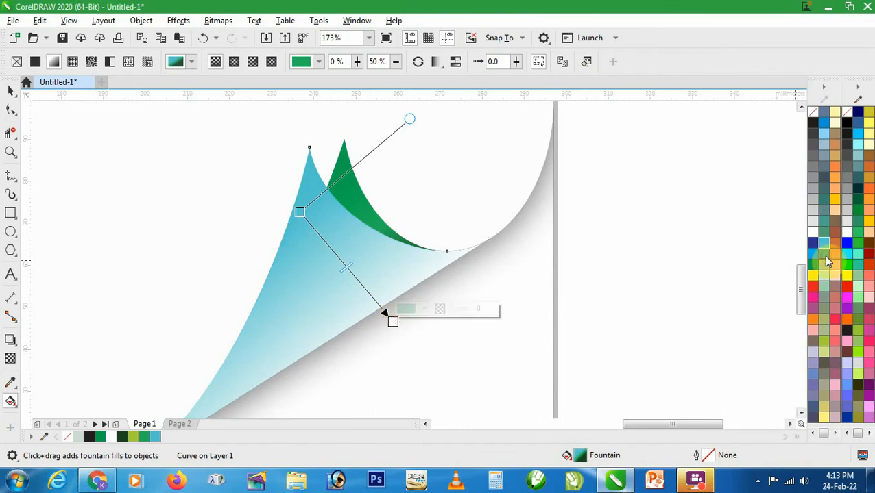
{"action": "left_click_drag", "start_coordinate": [826, 261], "coordinate": [392, 322]}
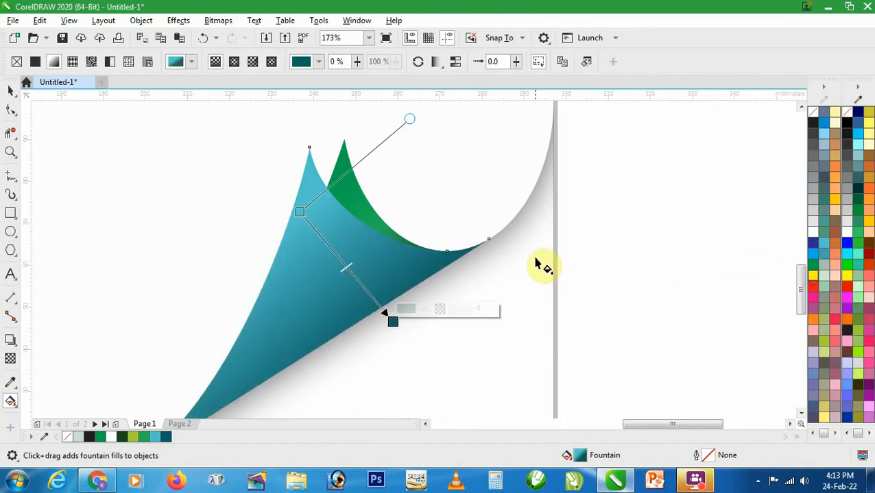
- Add a light blue colour stop at 54% in the blue fold's fountain fill and align the gradient's end points perpendicular to the diagonal edge
{"action": "double_click", "coordinate": [351, 273]}
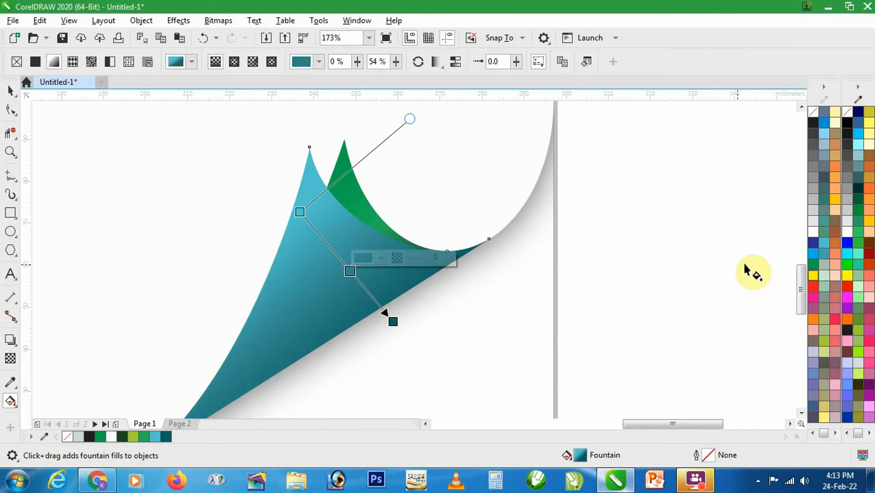
{"action": "left_click", "coordinate": [823, 243]}
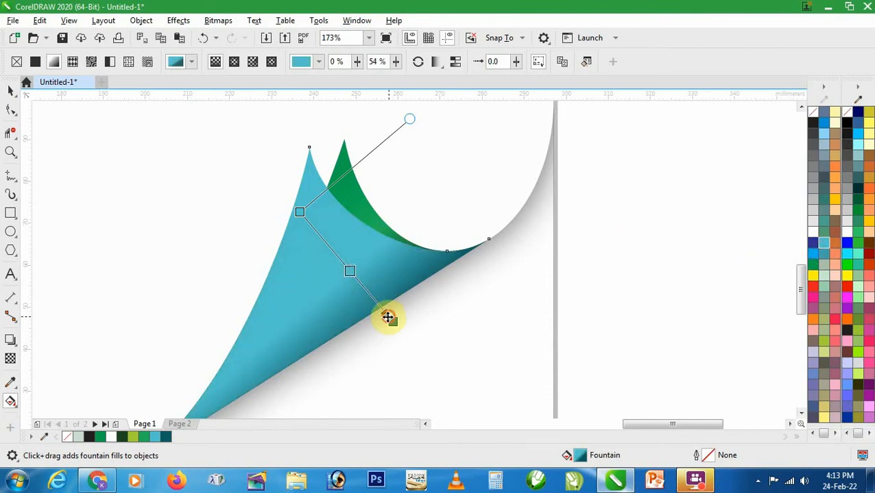
{"action": "left_click_drag", "start_coordinate": [388, 317], "coordinate": [373, 314]}
{"action": "left_click_drag", "start_coordinate": [286, 211], "coordinate": [297, 213]}
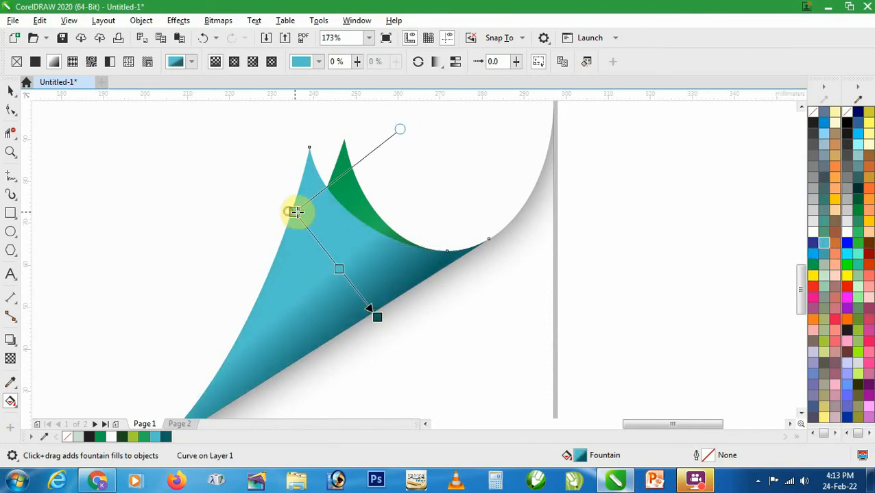
{"action": "left_click_drag", "start_coordinate": [379, 317], "coordinate": [379, 310]}
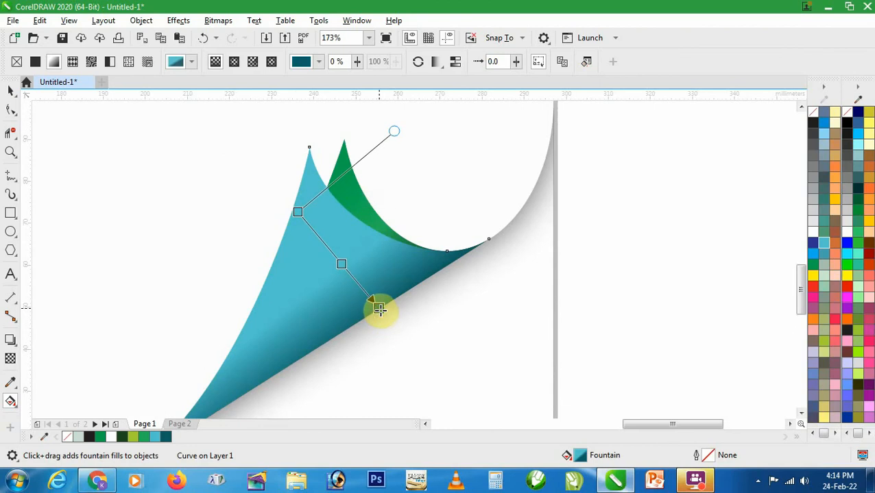
{"action": "key", "text": "space"}
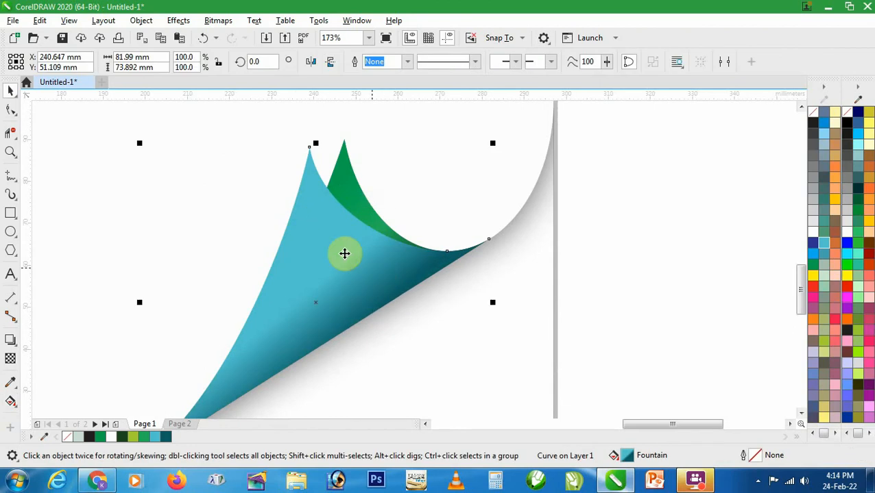
- Duplicate the blue fold in place by copying and pasting it
{"action": "left_click", "coordinate": [39, 21]}
{"action": "left_click", "coordinate": [56, 99]}
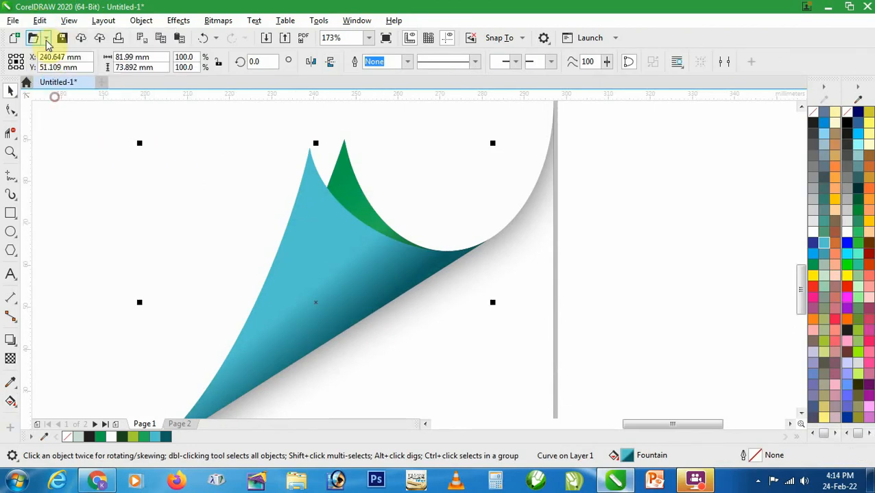
{"action": "left_click", "coordinate": [40, 23]}
{"action": "left_click", "coordinate": [58, 126]}
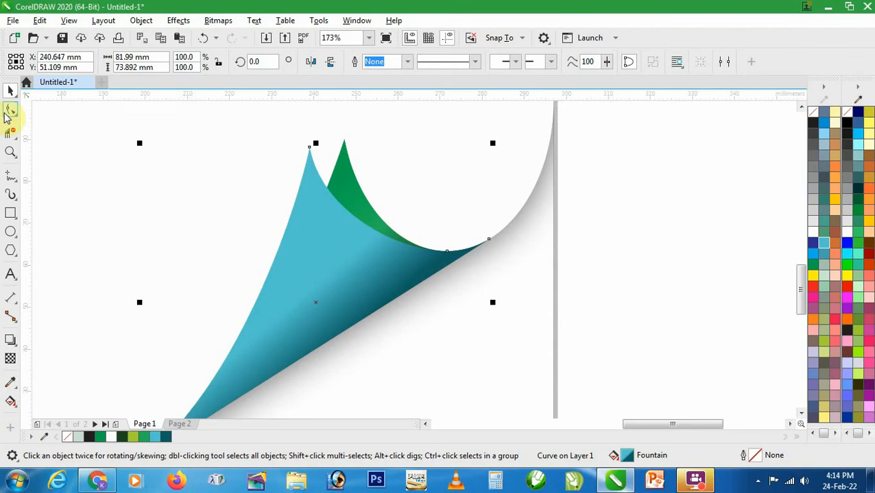
- Move the upper tip of the copied blue fold further left and curve its left edge inward
{"action": "left_click", "coordinate": [10, 110]}
{"action": "left_click_drag", "start_coordinate": [310, 149], "coordinate": [271, 156]}
{"action": "left_click_drag", "start_coordinate": [251, 252], "coordinate": [273, 250]}
{"action": "key", "text": "space"}
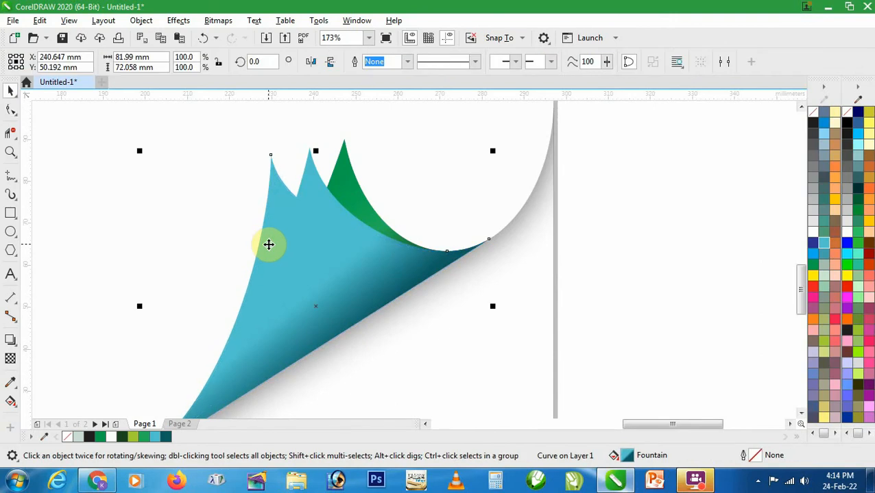
- Recolour the front fold's fountain fill with tan at the start and 54% stops and a darker golden brown at the end
{"action": "key", "text": "g"}
{"action": "left_click", "coordinate": [299, 218]}
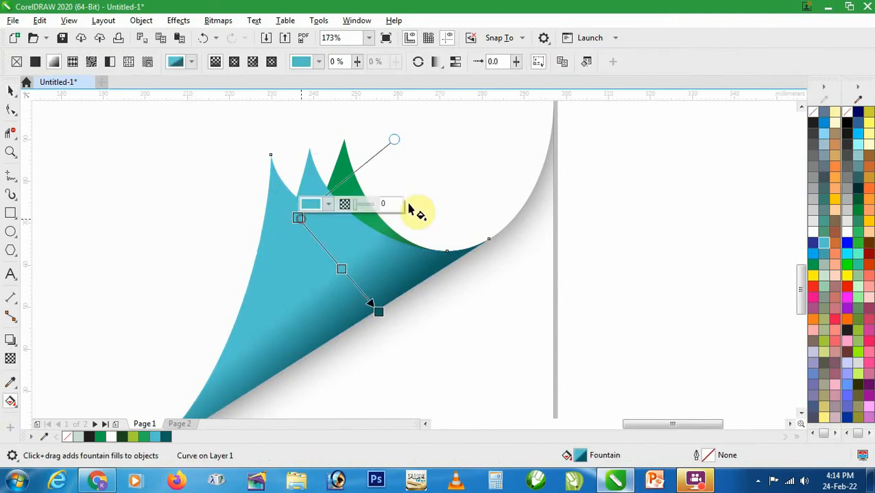
{"action": "left_click", "coordinate": [836, 157]}
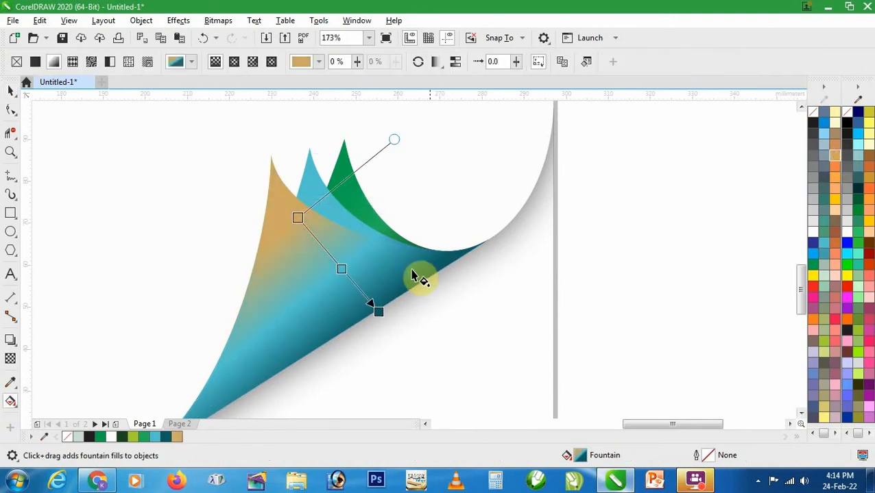
{"action": "left_click", "coordinate": [342, 270]}
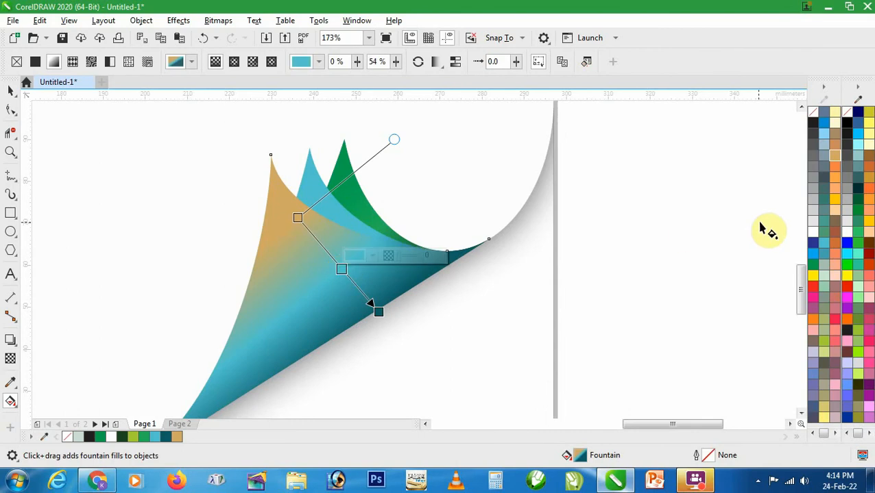
{"action": "left_click", "coordinate": [834, 157]}
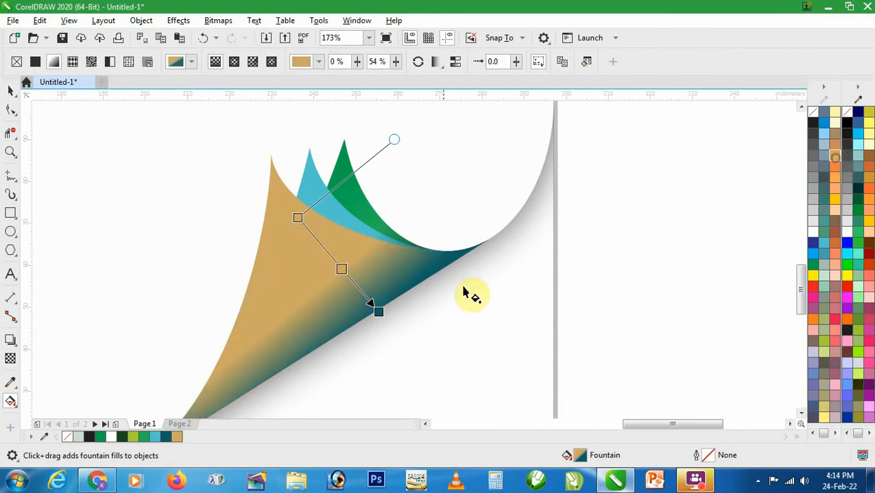
{"action": "left_click", "coordinate": [377, 313]}
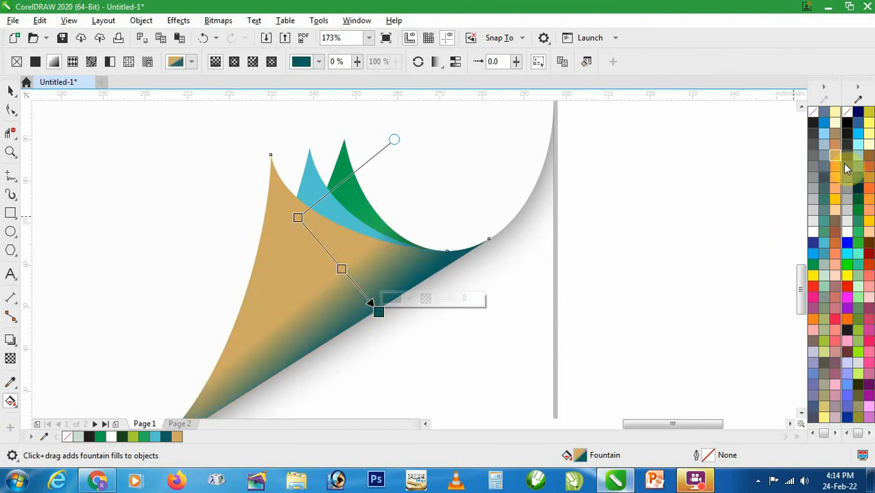
{"action": "left_click", "coordinate": [834, 154]}
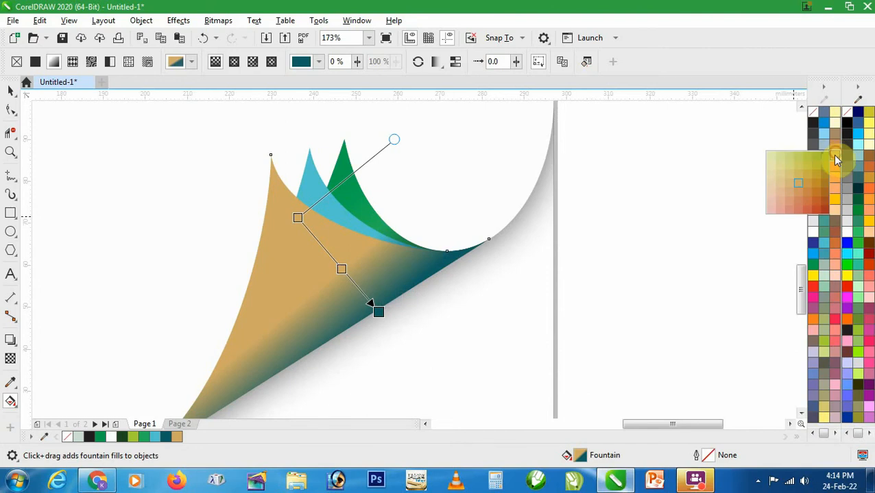
{"action": "left_click", "coordinate": [826, 189]}
- Lighten the front fold's 54% colour stop to pale tan and adjust the gradient's end and start points across the fold
{"action": "left_click", "coordinate": [341, 268]}
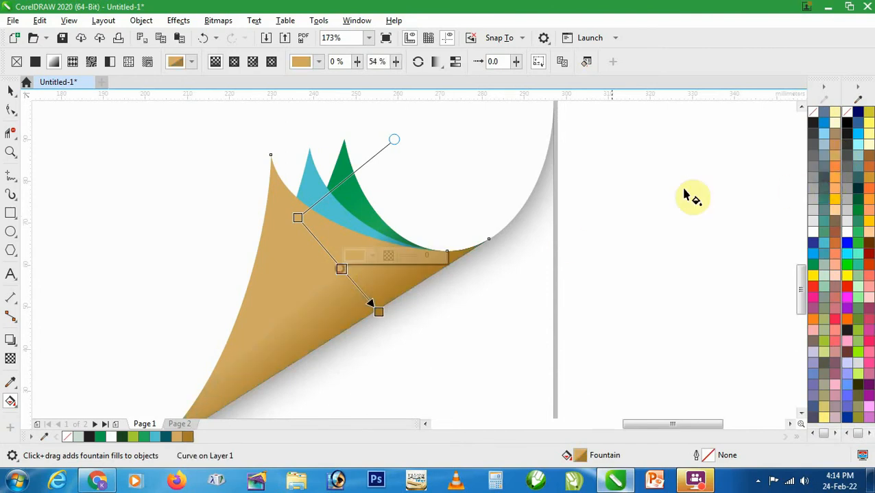
{"action": "left_click", "coordinate": [835, 159]}
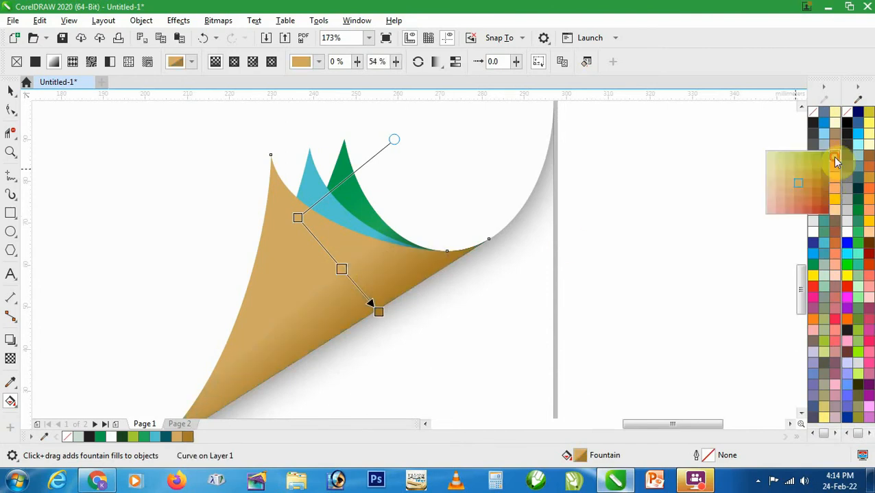
{"action": "left_click", "coordinate": [783, 184]}
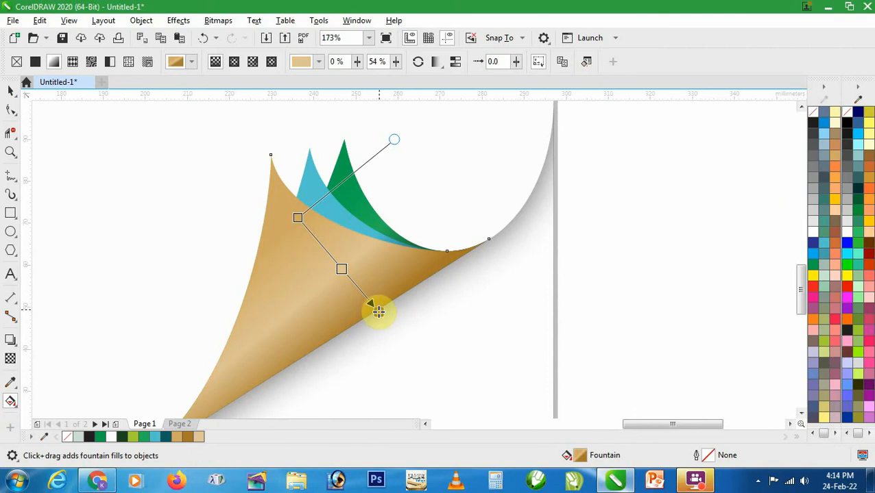
{"action": "left_click_drag", "start_coordinate": [378, 312], "coordinate": [370, 313]}
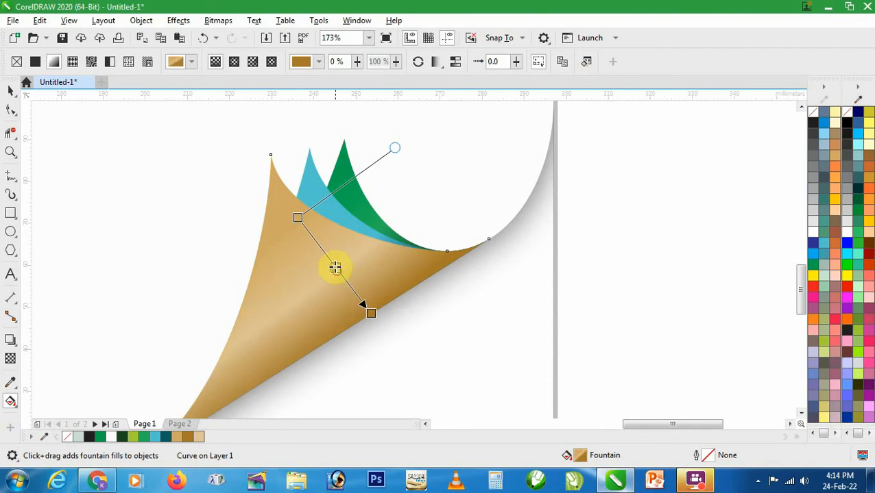
{"action": "double_click", "coordinate": [334, 268]}
{"action": "left_click_drag", "start_coordinate": [296, 217], "coordinate": [291, 210]}
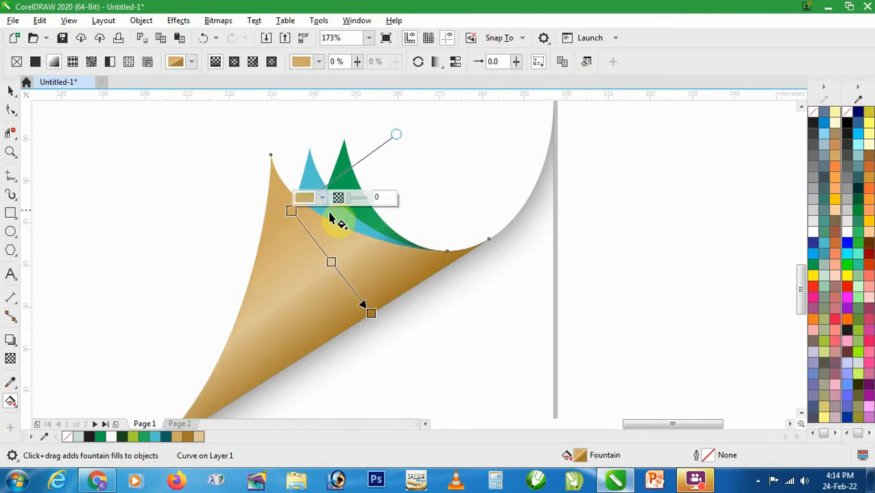
{"action": "key", "text": "space"}
- Add a flat drop shadow to the green fold, cast toward the upper right, with opacity 70 and feathering 10
{"action": "left_click", "coordinate": [623, 267]}
{"action": "scroll", "coordinate": [606, 261], "scroll_direction": "down", "scroll_amount": 3}
{"action": "key", "text": "F2"}
{"action": "left_click_drag", "start_coordinate": [437, 209], "coordinate": [662, 336]}
{"action": "key", "text": "F2"}
{"action": "left_click_drag", "start_coordinate": [284, 140], "coordinate": [565, 272]}
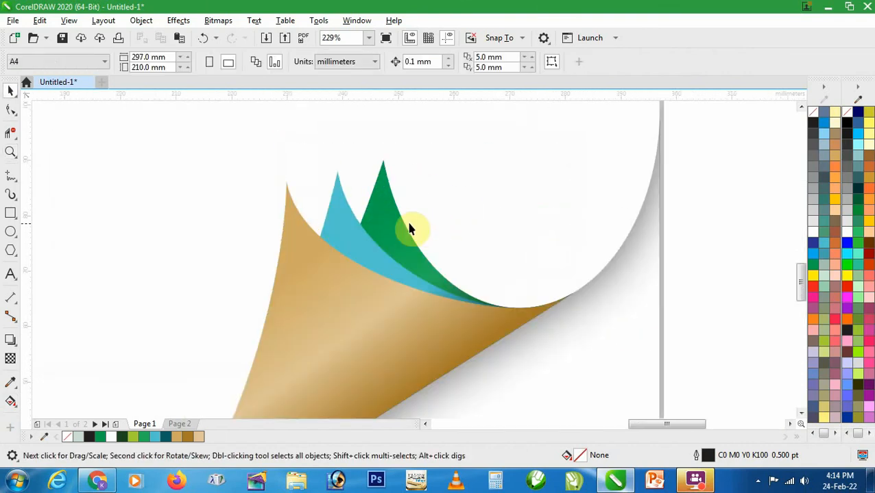
{"action": "left_click", "coordinate": [439, 235]}
{"action": "left_click", "coordinate": [9, 338]}
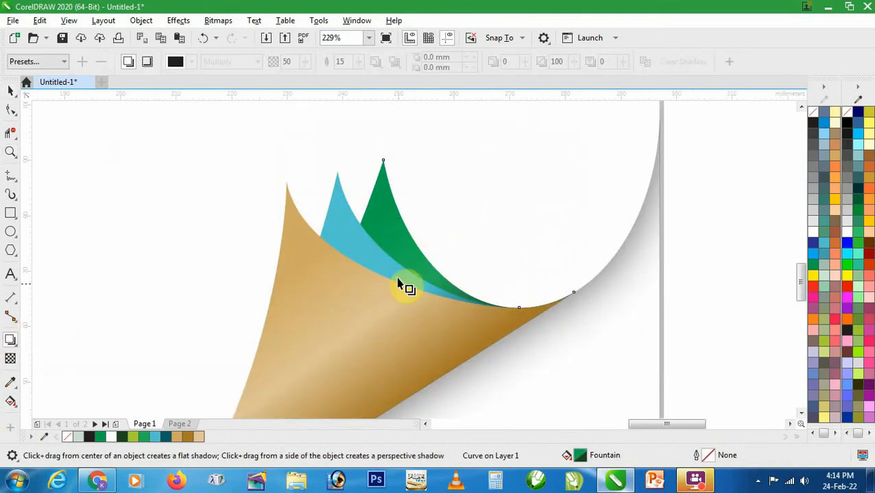
{"action": "left_click_drag", "start_coordinate": [412, 273], "coordinate": [576, 168]}
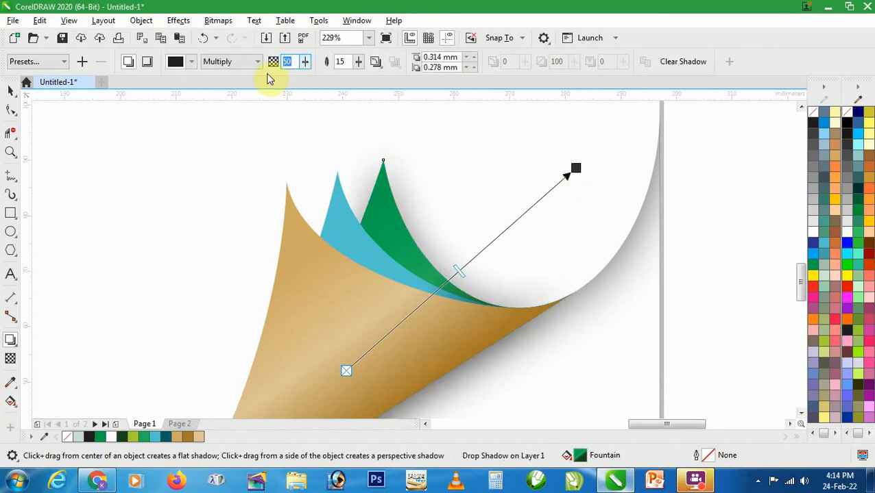
{"action": "key", "text": "Tab"}
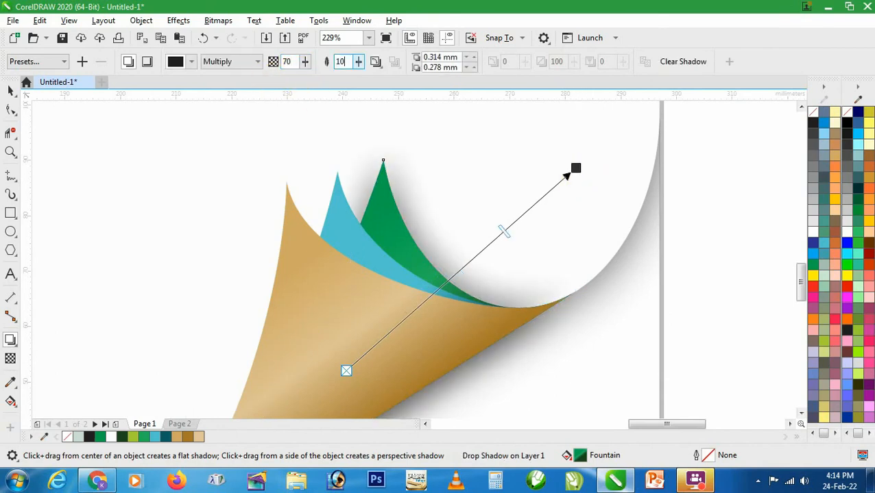
{"action": "key", "text": "Return"}
{"action": "key", "text": "space"}
- Fill the page-sized PowerClip rectangle with light grey
{"action": "scroll", "coordinate": [548, 252], "scroll_direction": "down", "scroll_amount": 5}
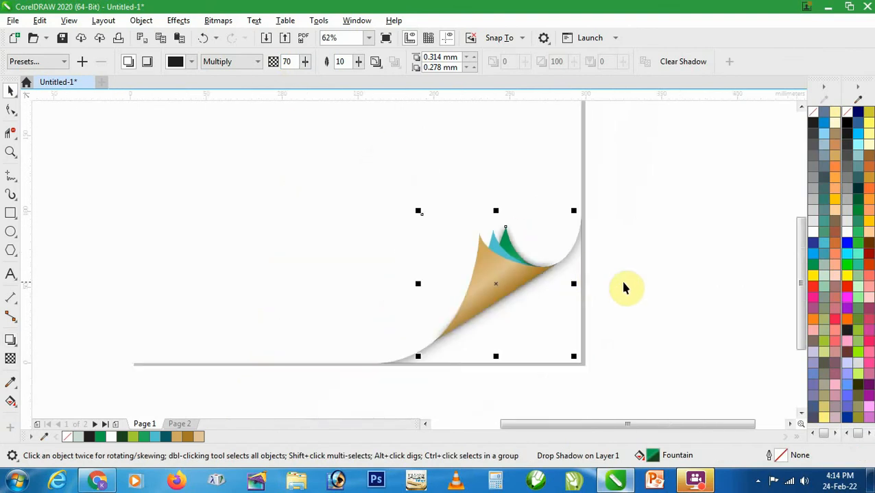
{"action": "scroll", "coordinate": [621, 286], "scroll_direction": "down", "scroll_amount": 2}
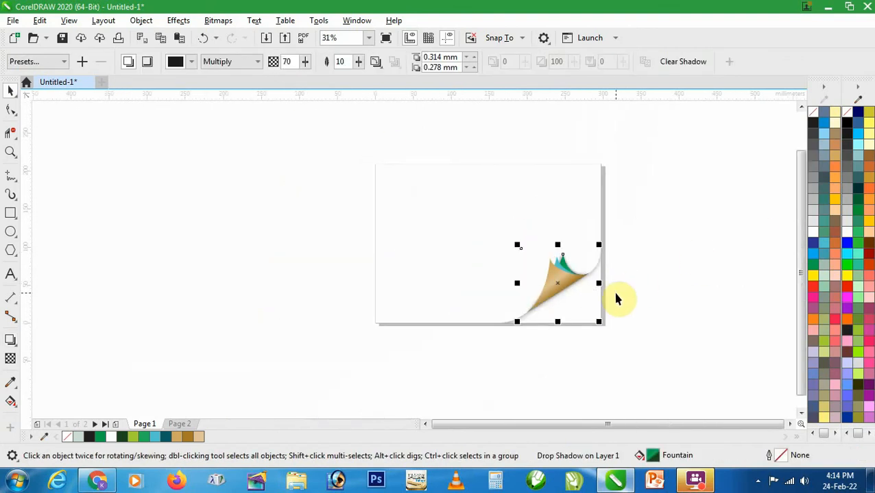
{"action": "left_click", "coordinate": [615, 298]}
{"action": "left_click", "coordinate": [591, 324]}
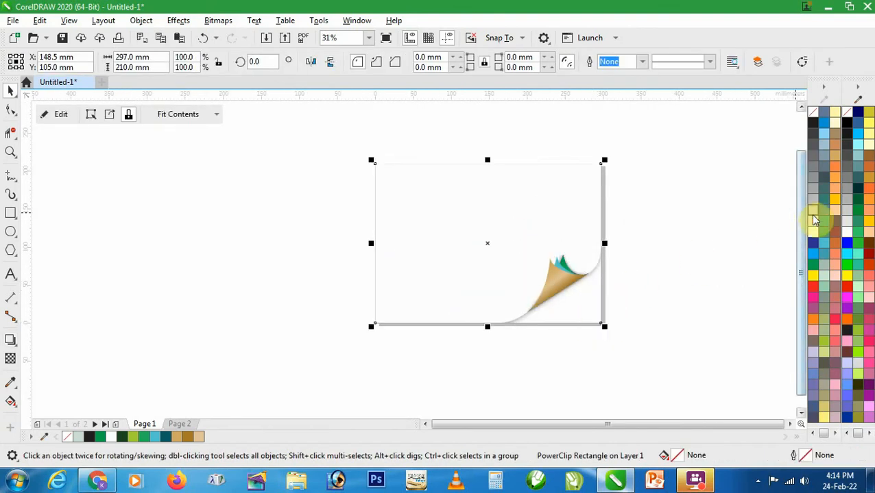
- Fit the whole page in view and examine the pages in full-screen preview
{"action": "key", "text": "z"}
{"action": "left_click_drag", "start_coordinate": [356, 156], "coordinate": [613, 339]}
{"action": "key", "text": "F9"}
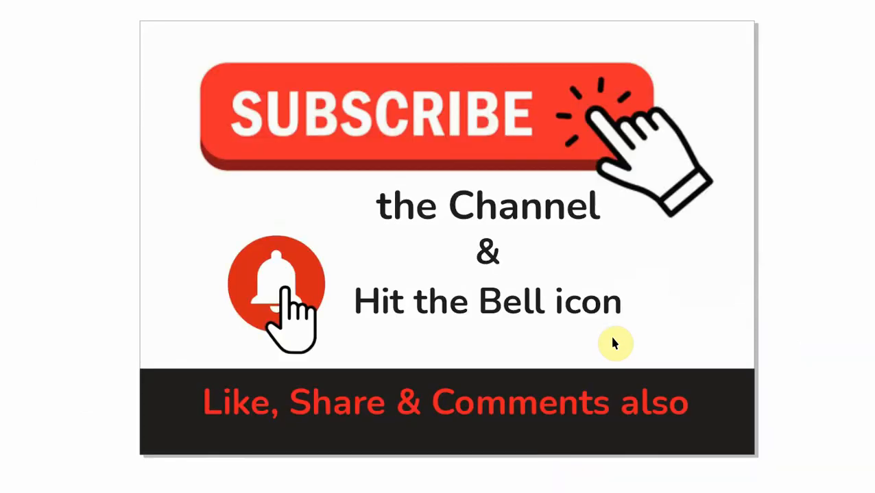
{"action": "key", "text": "Escape"}
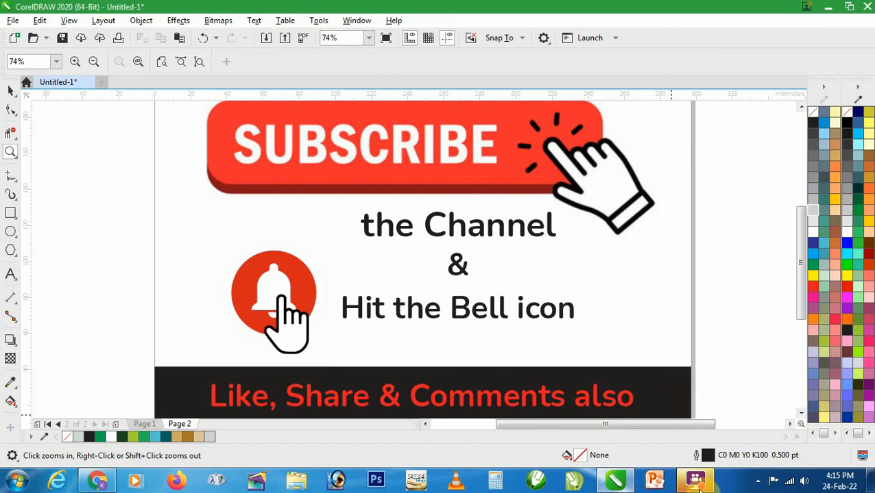